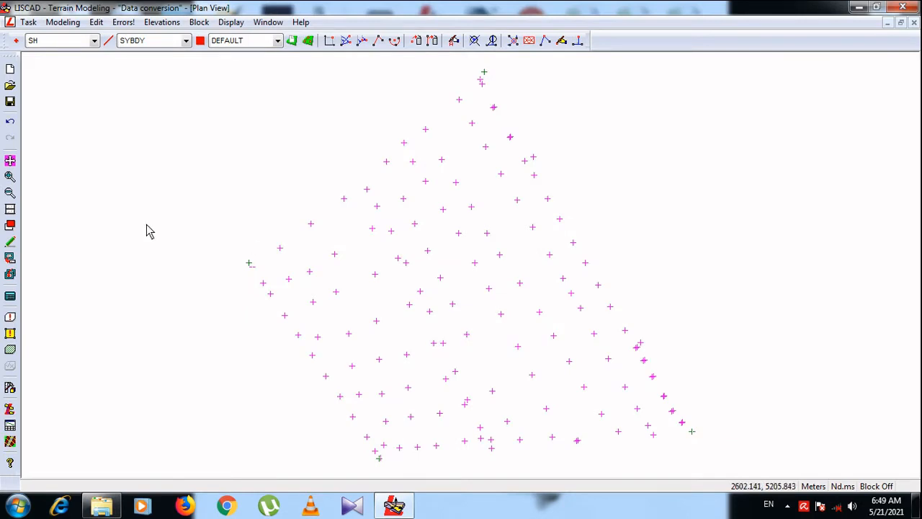
Step: Examine the point attributes of code SH, including its elevation and contourable settings
click(16, 40)
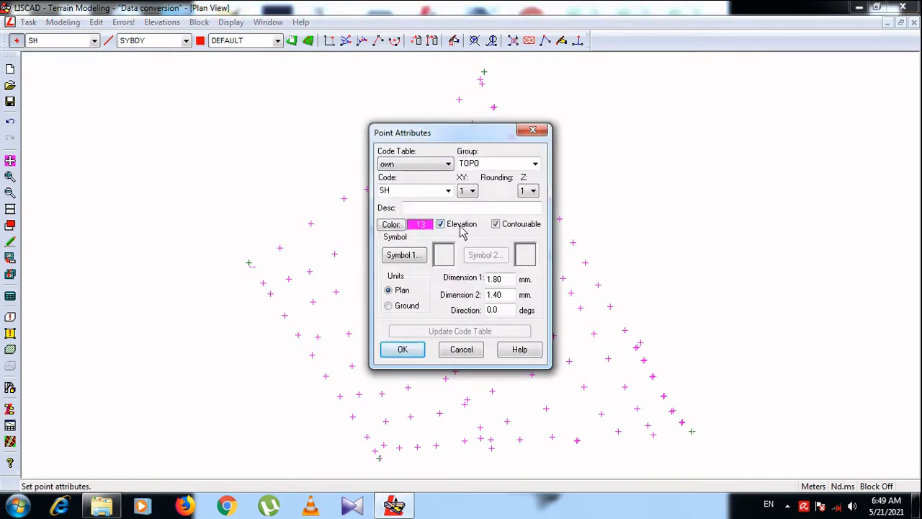
click(533, 129)
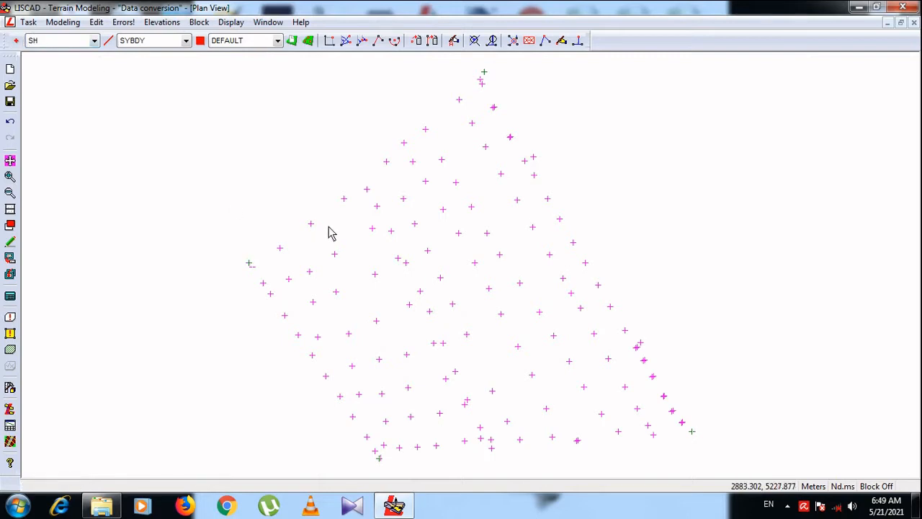
click(16, 41)
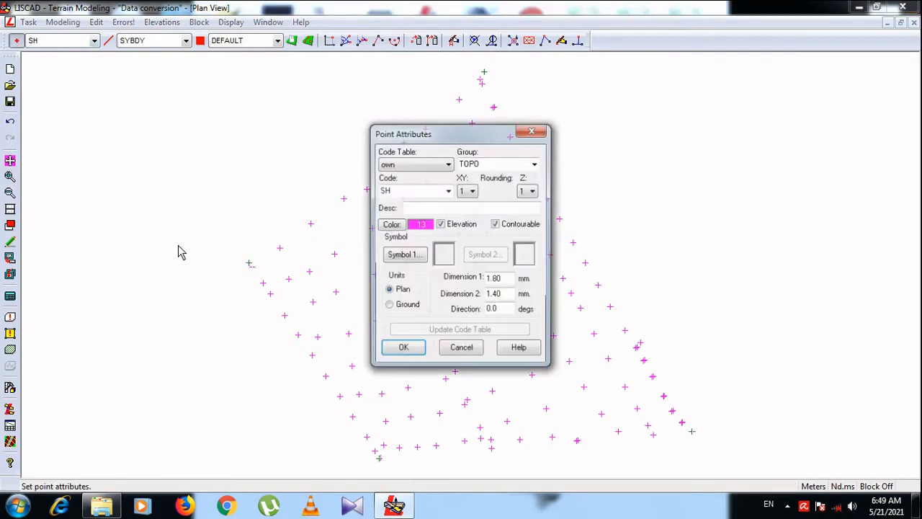
click(458, 351)
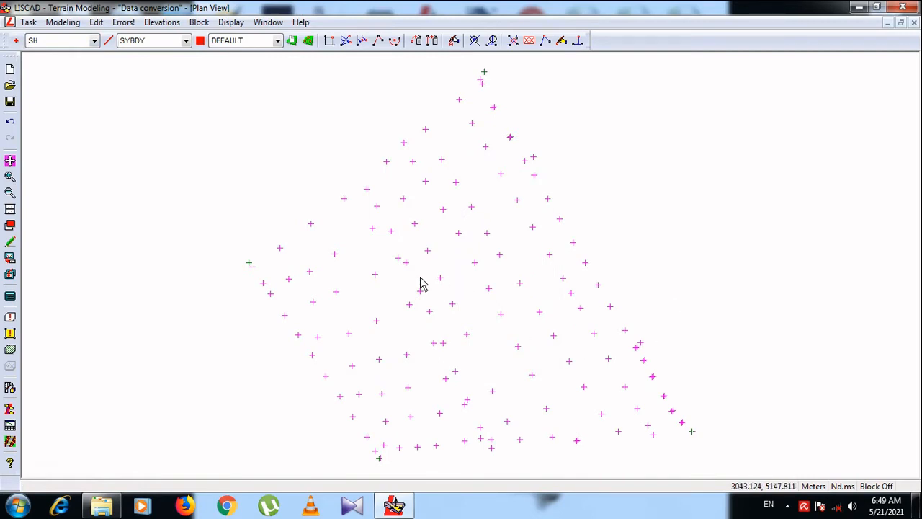
Step: Switch to the Terrain Modeling task and accept the triangle attributes with color 12
click(28, 22)
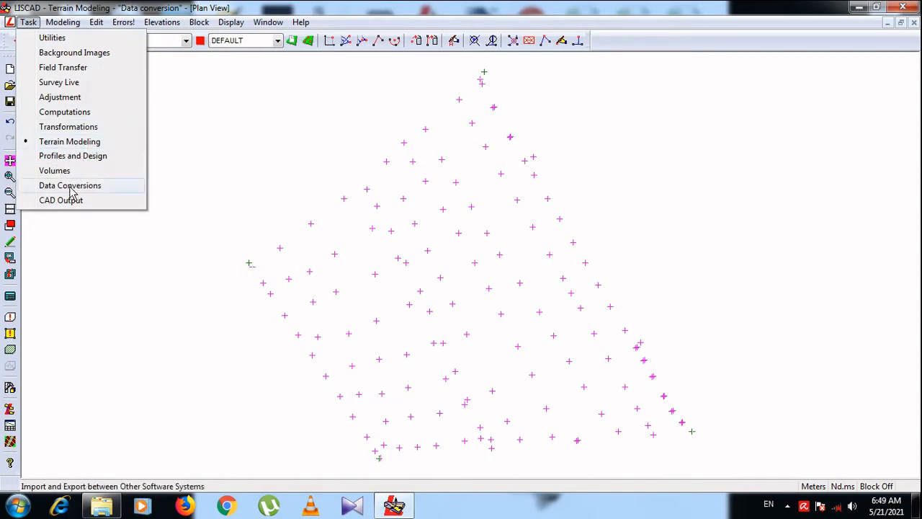
click(76, 144)
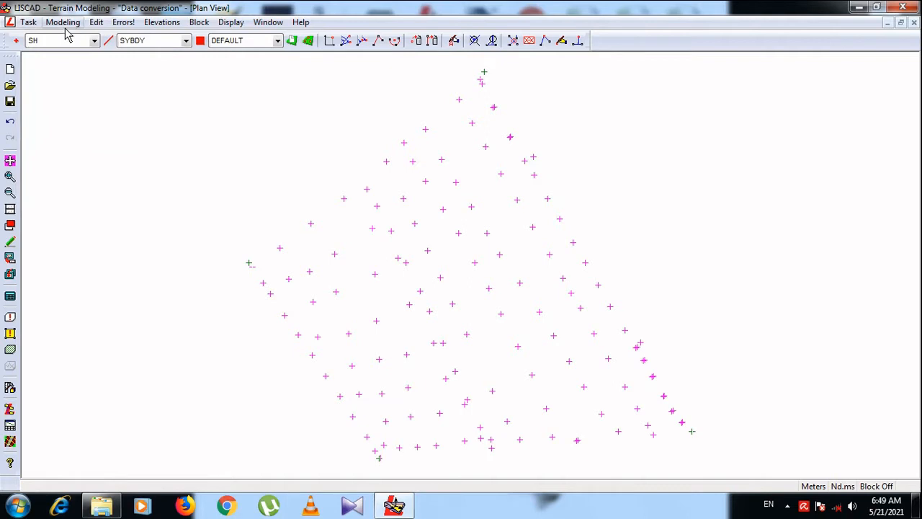
click(65, 23)
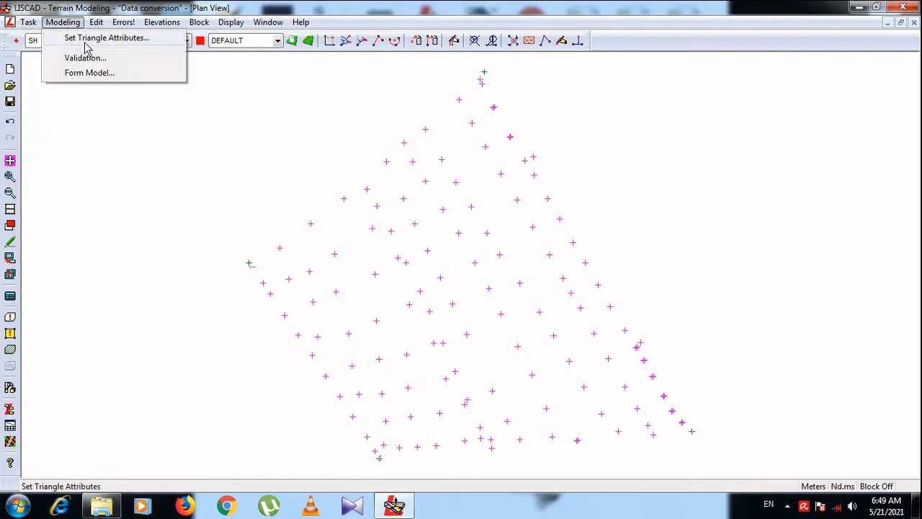
click(84, 41)
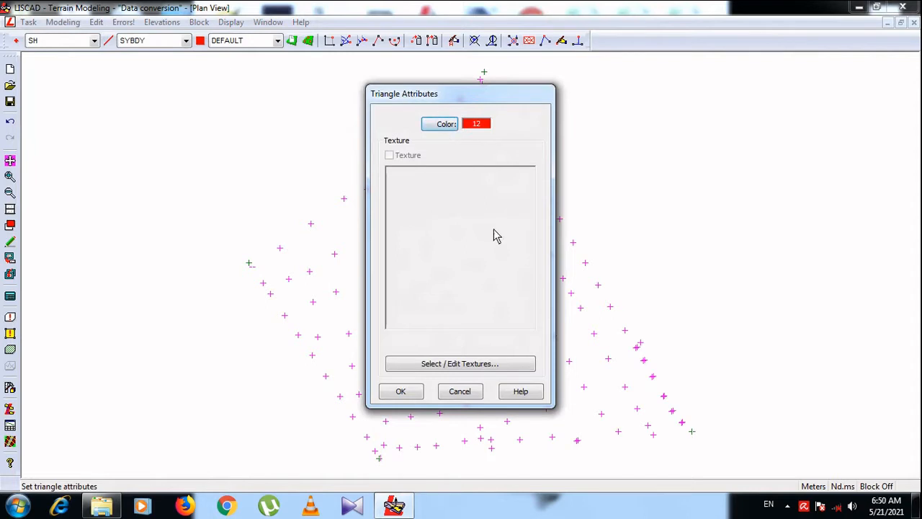
click(400, 391)
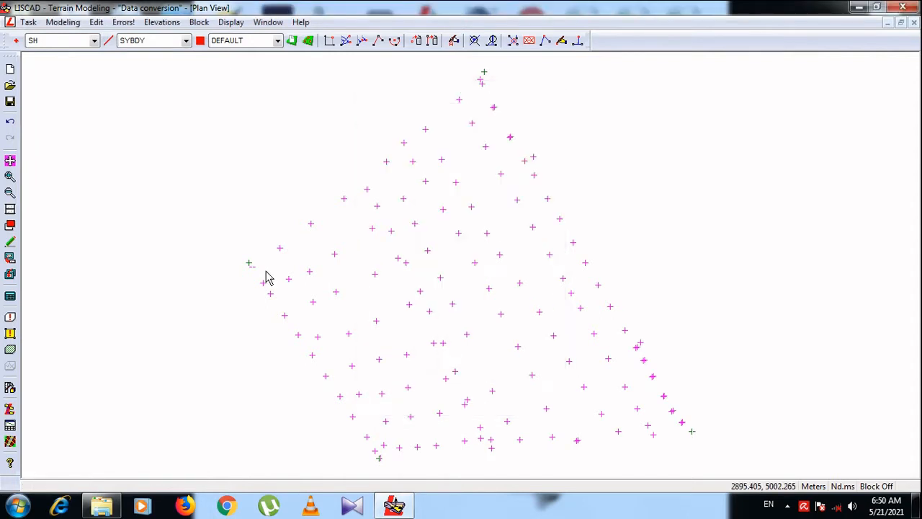
Step: Validate the terrain data with region size 5000, checking for points with duplicate X,Y coordinates and a closed boundary
click(63, 22)
click(85, 58)
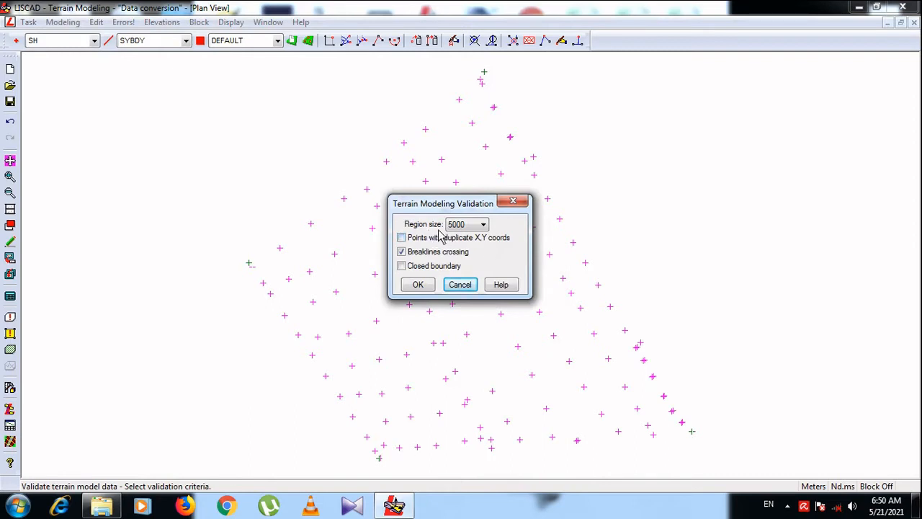
click(482, 225)
click(467, 276)
click(483, 224)
click(461, 282)
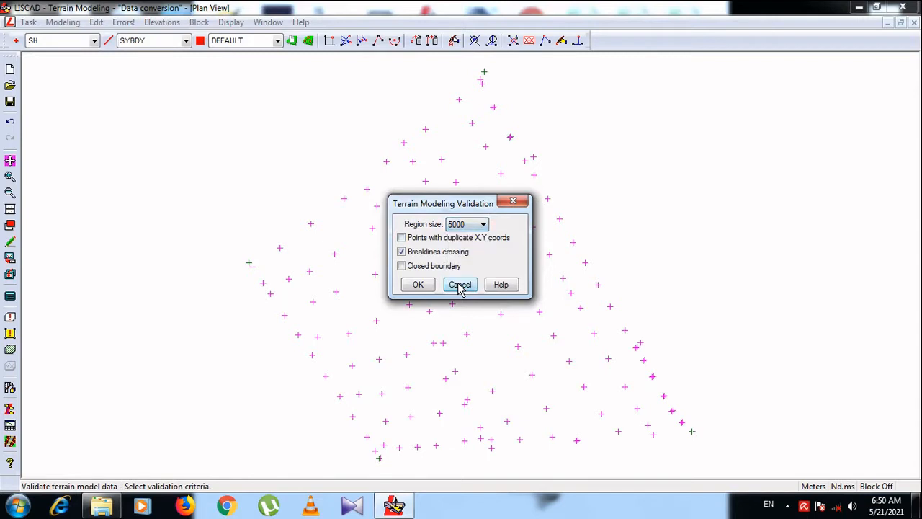
click(436, 239)
click(402, 266)
click(418, 285)
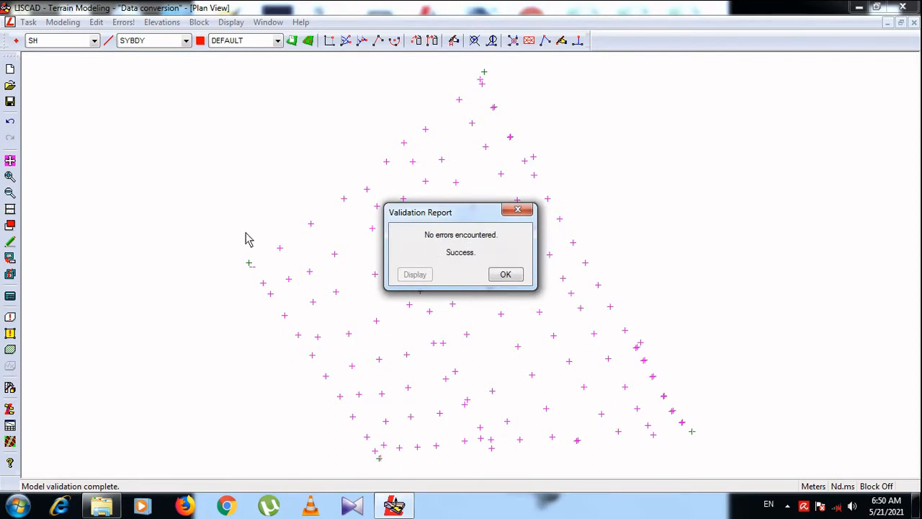
click(506, 276)
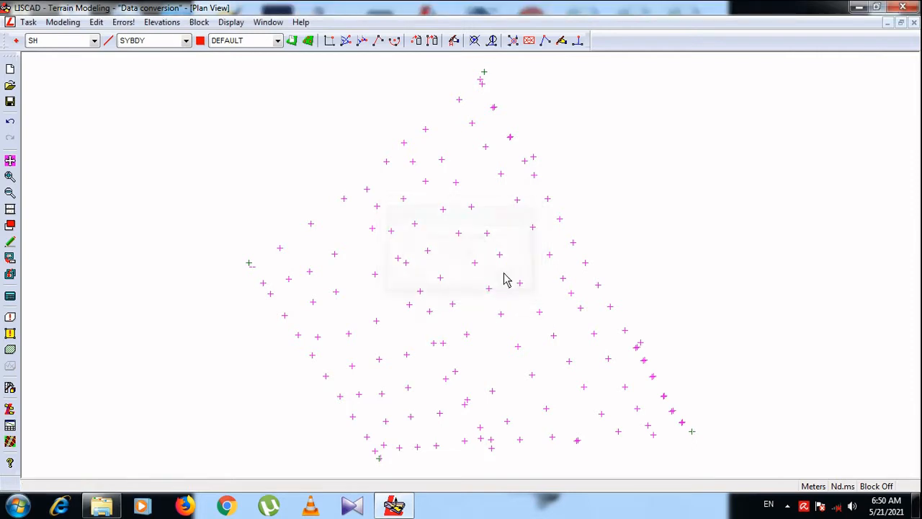
Step: Form a terrain model named 1 with region size 5000 and search distance 5000
click(64, 23)
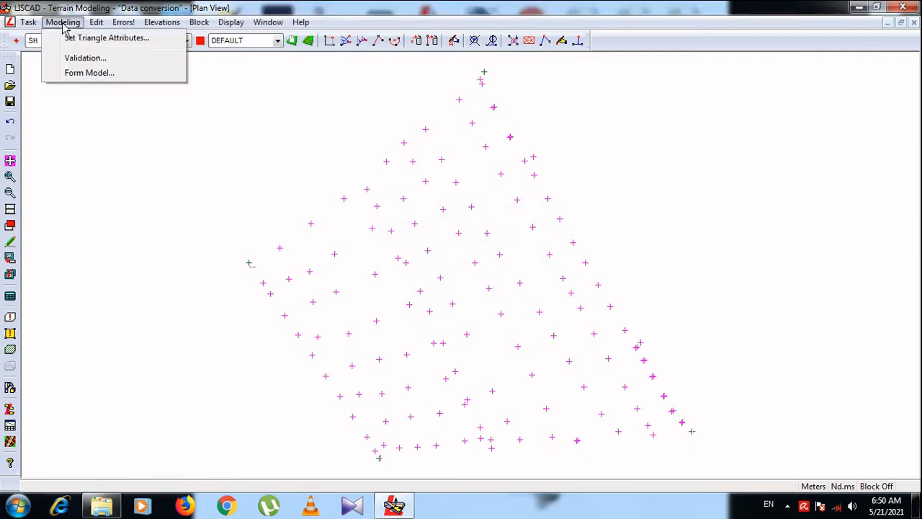
click(83, 75)
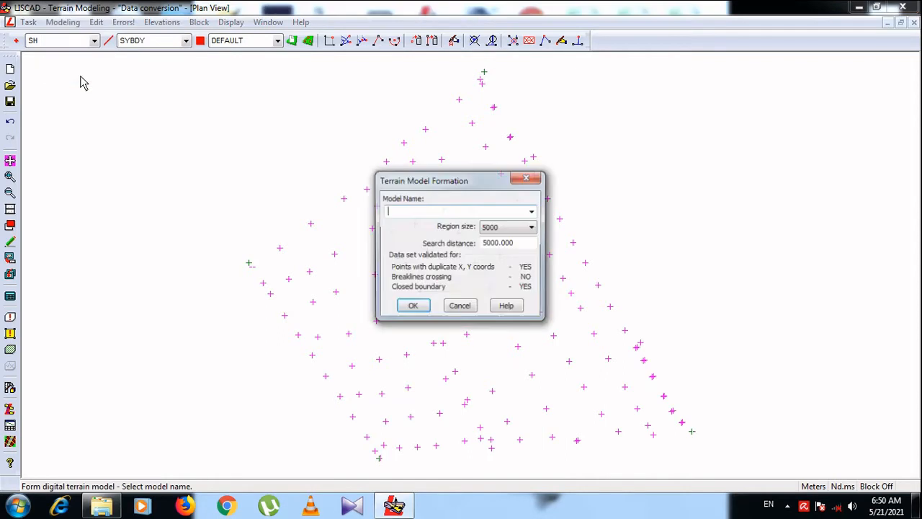
drag(434, 188, 127, 116)
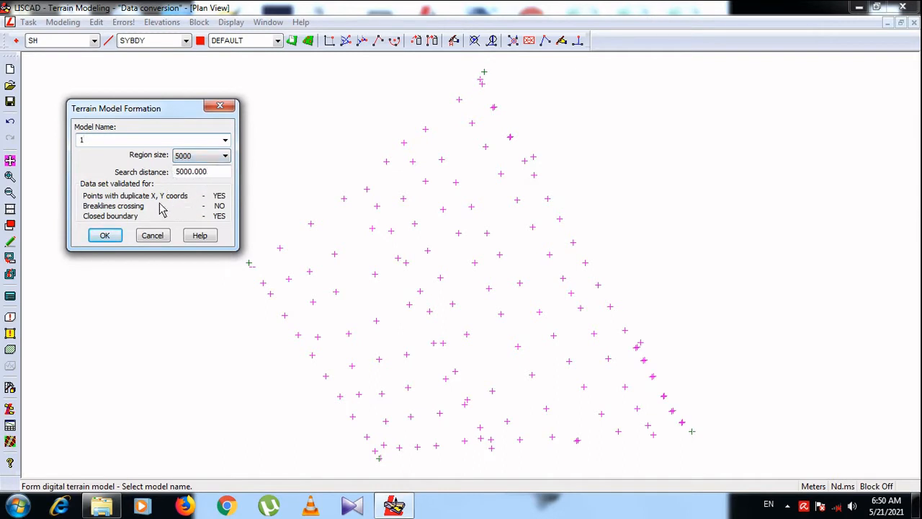
click(106, 236)
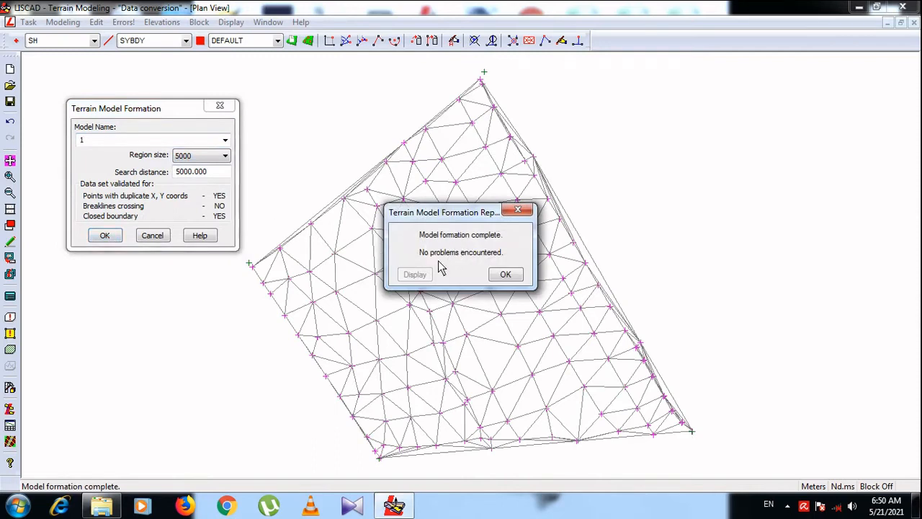
click(506, 276)
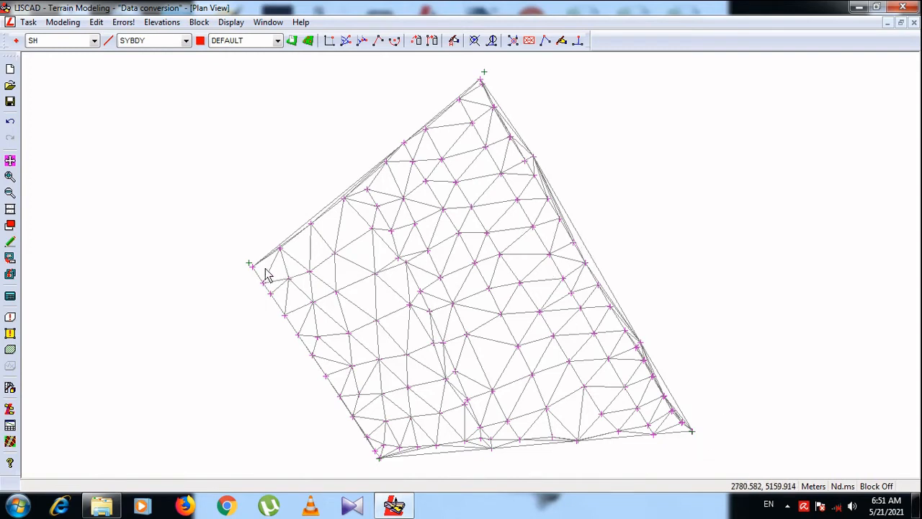
Step: Delete the narrow triangles 258, 255 and 259 along the outer edges of terrain model 1
click(96, 22)
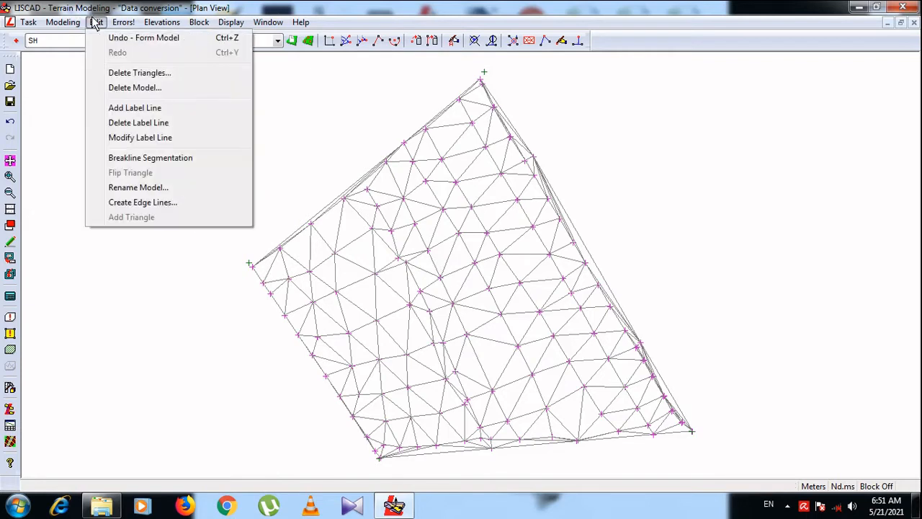
click(140, 72)
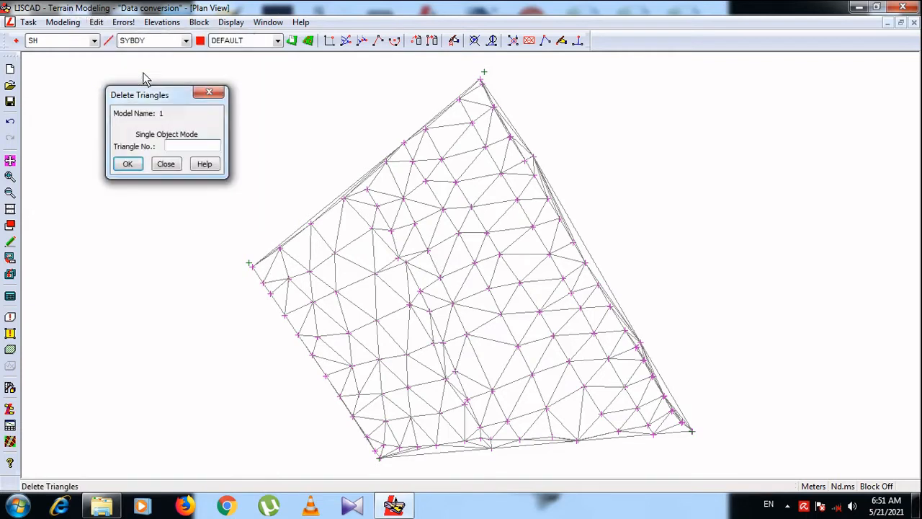
click(588, 261)
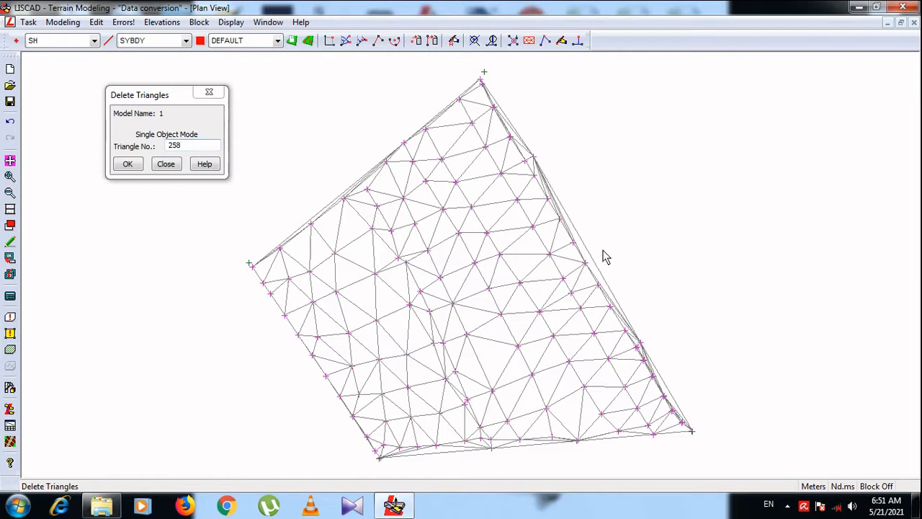
click(130, 167)
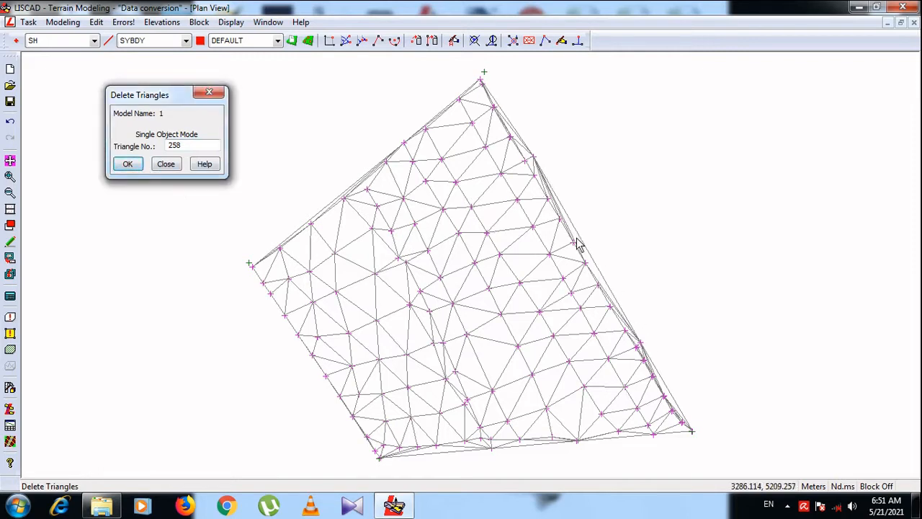
click(320, 223)
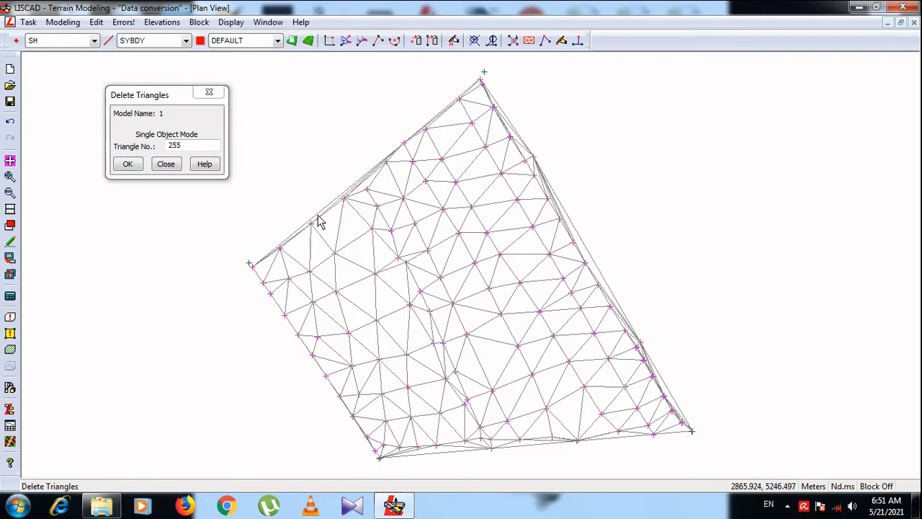
click(133, 163)
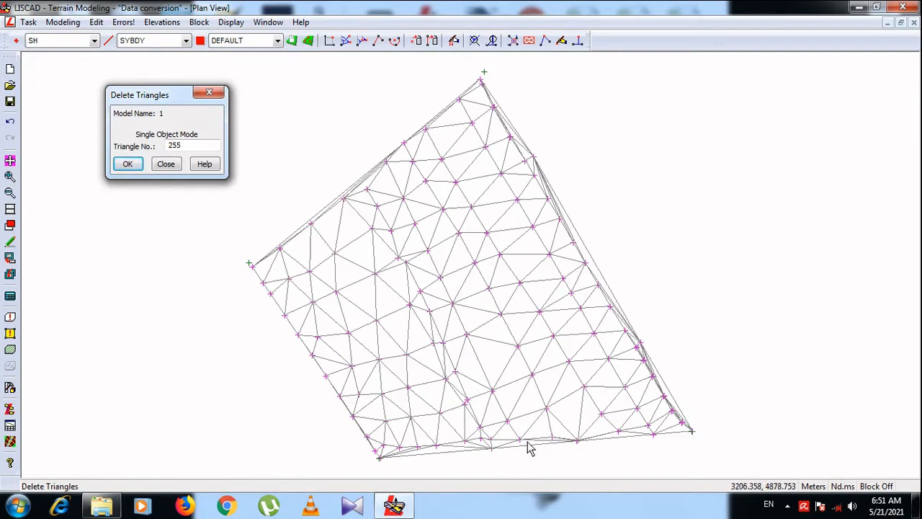
click(681, 434)
click(128, 165)
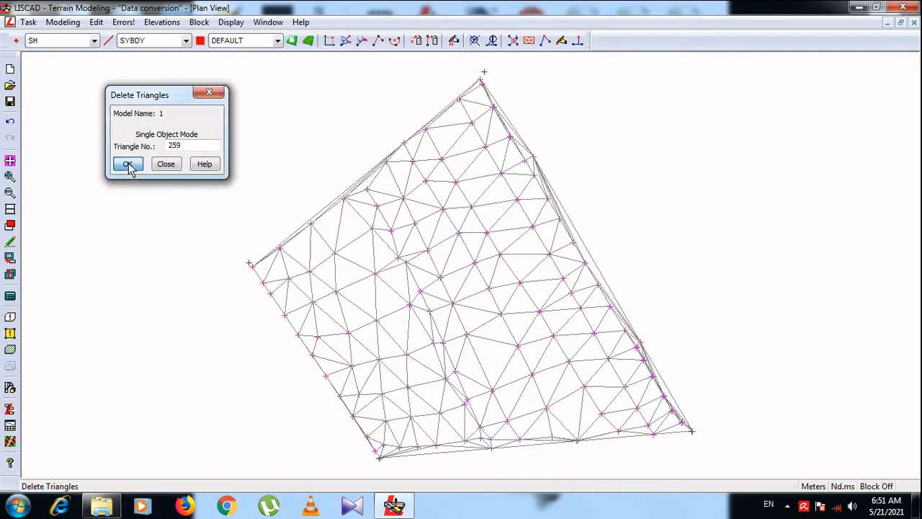
click(163, 166)
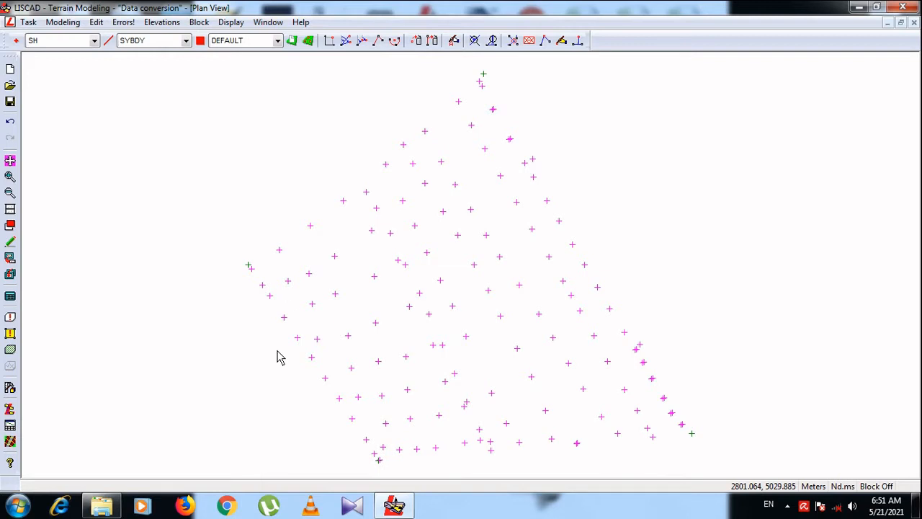
Step: Display the contours of model 1 with an intermediate interval of 0.25 and an index interval of 0.5
click(240, 23)
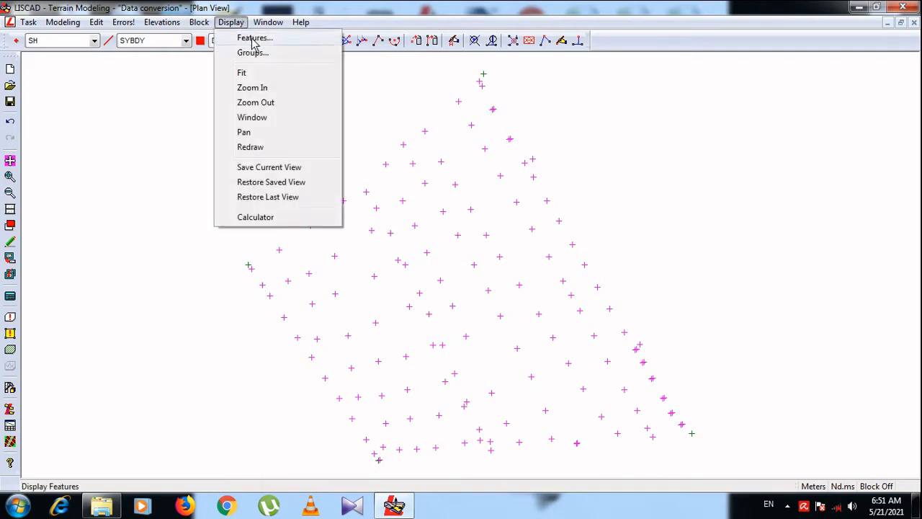
click(252, 39)
drag(450, 147, 212, 95)
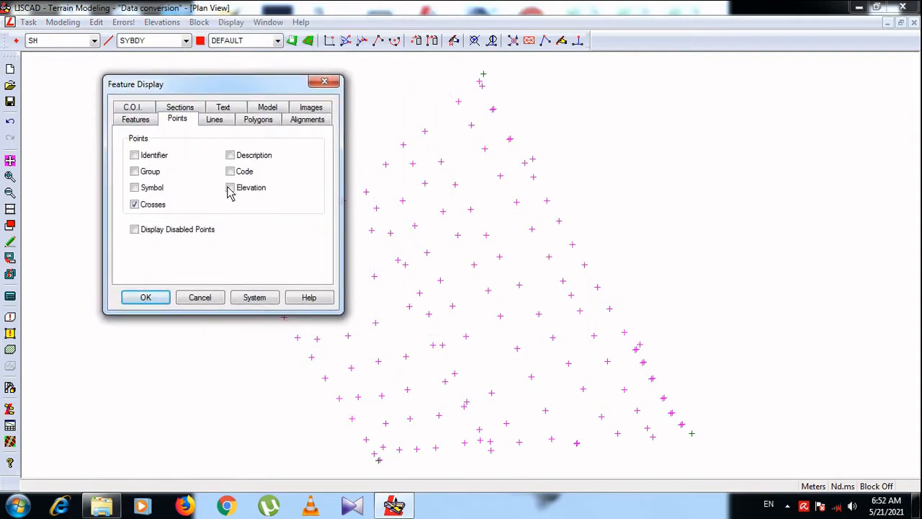
click(268, 107)
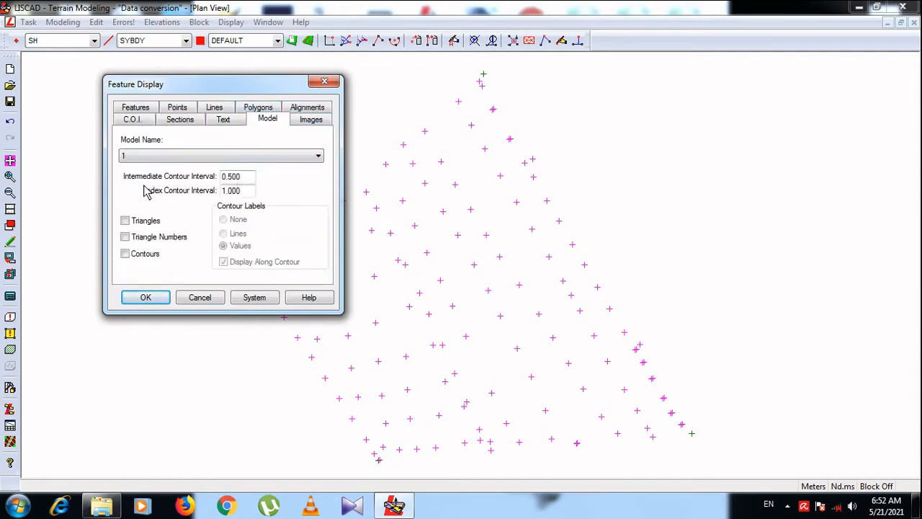
drag(247, 179, 213, 185)
key(BackSpace)
key(Tab)
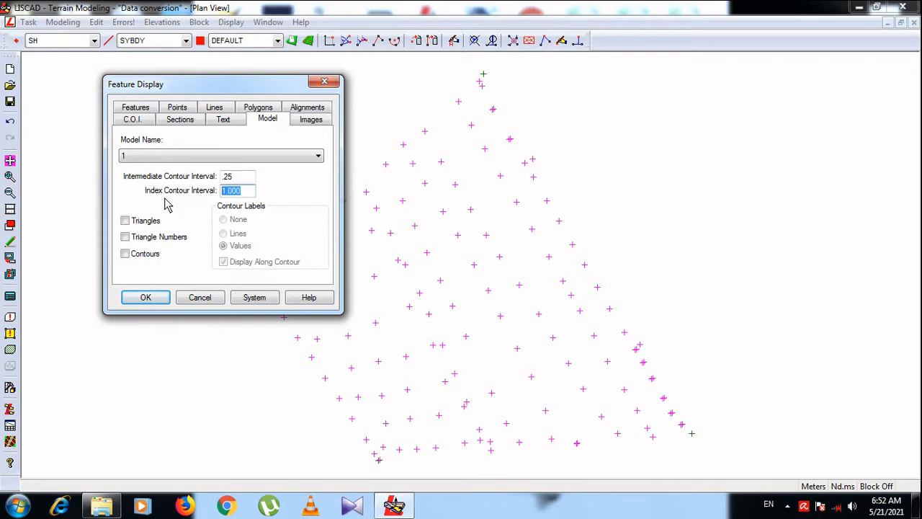
key(BackSpace)
click(154, 258)
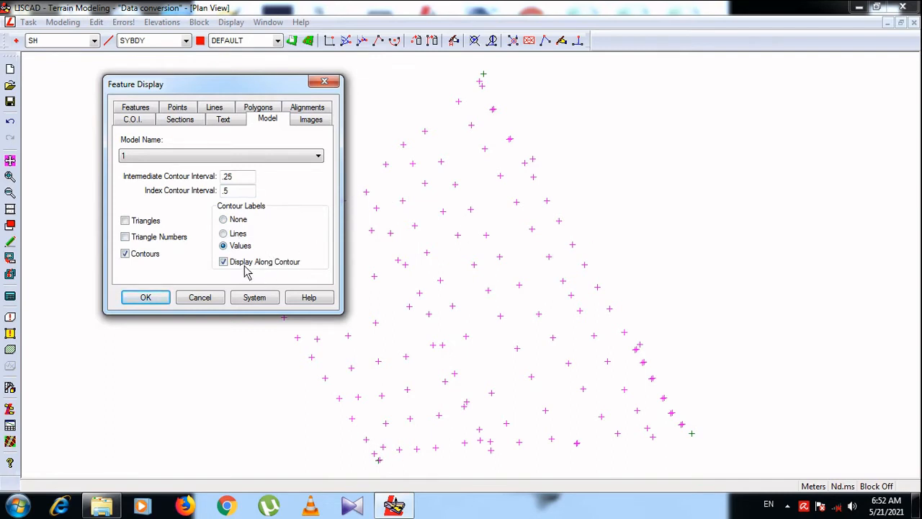
click(159, 297)
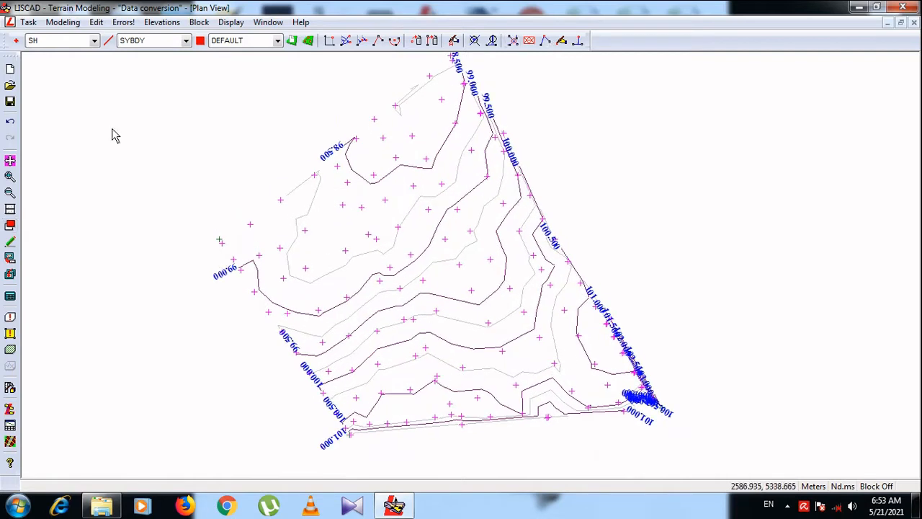
Step: Create edge lines around model 1 and make them break/boundary lines
click(97, 22)
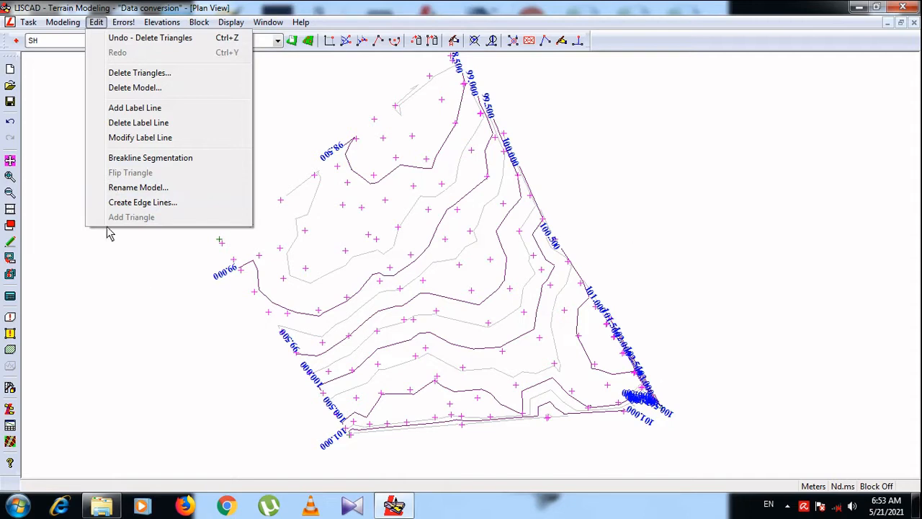
click(127, 204)
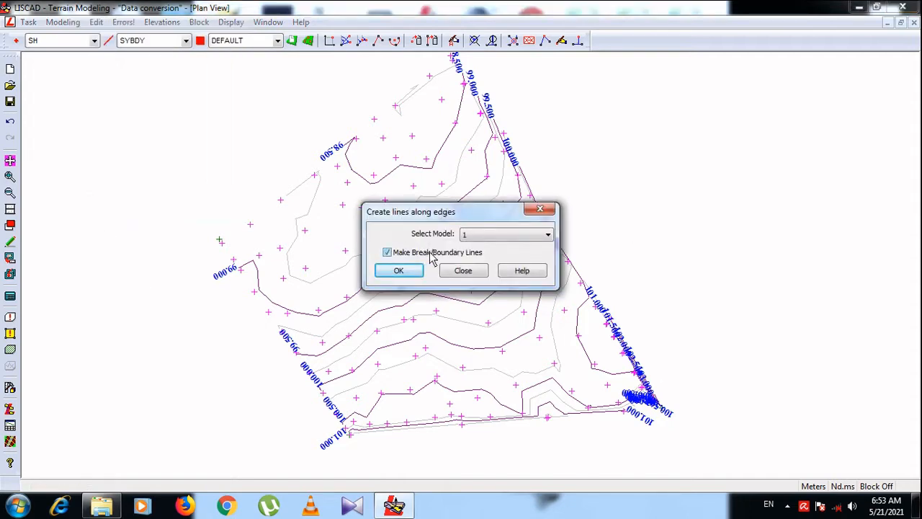
click(385, 270)
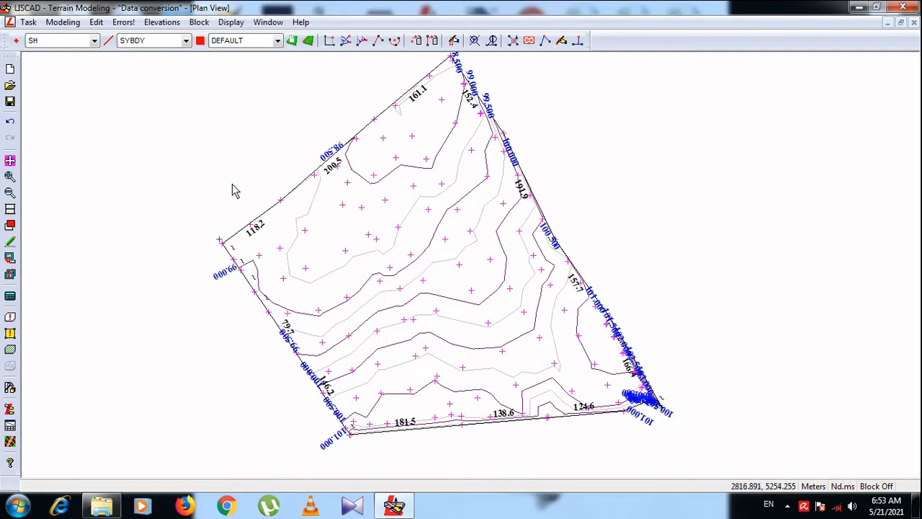
Step: Undo the edge lines of model 1 and create them again as break/boundary lines
click(328, 163)
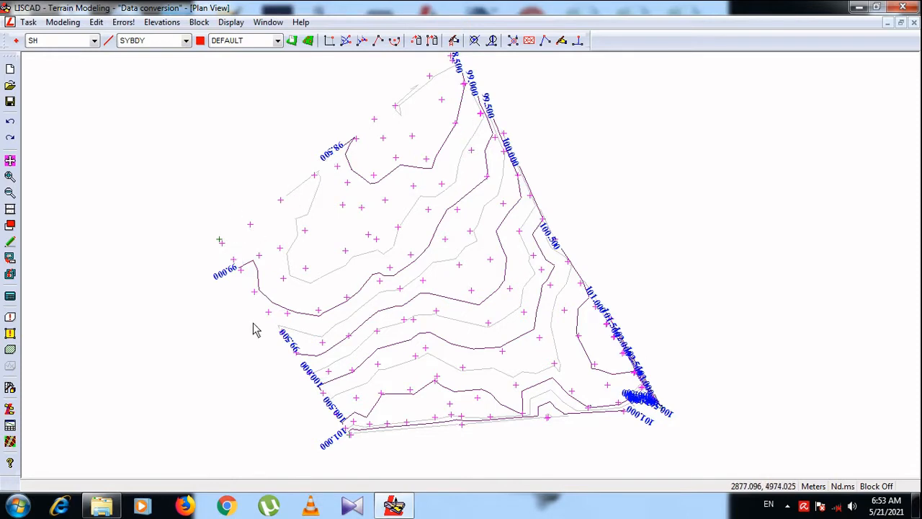
click(96, 22)
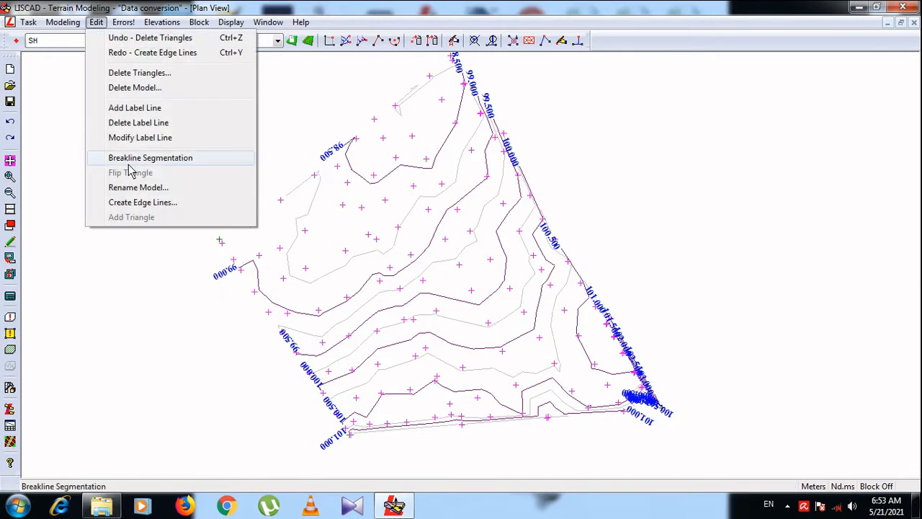
click(144, 201)
click(415, 255)
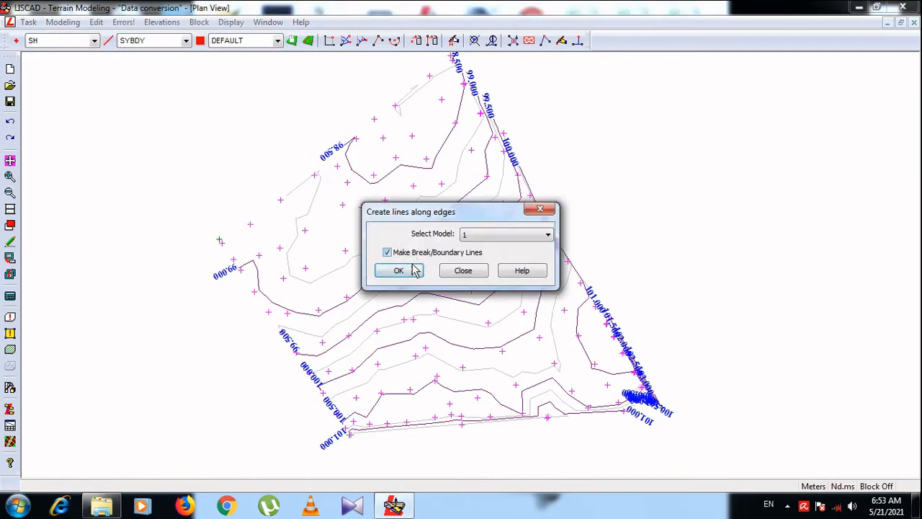
click(403, 272)
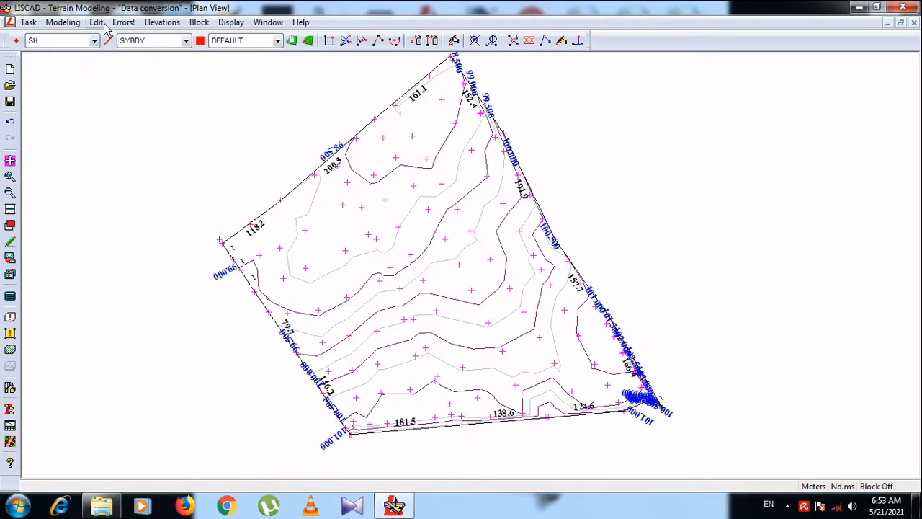
Step: Switch to the Utilities task and set the terrain model's contour label color to green (0, 255, 63)
click(27, 23)
click(52, 38)
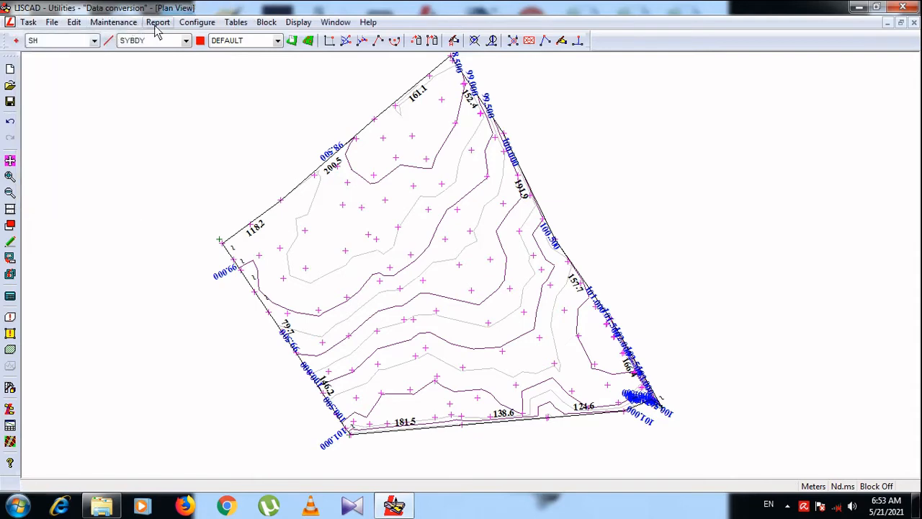
click(189, 24)
click(212, 146)
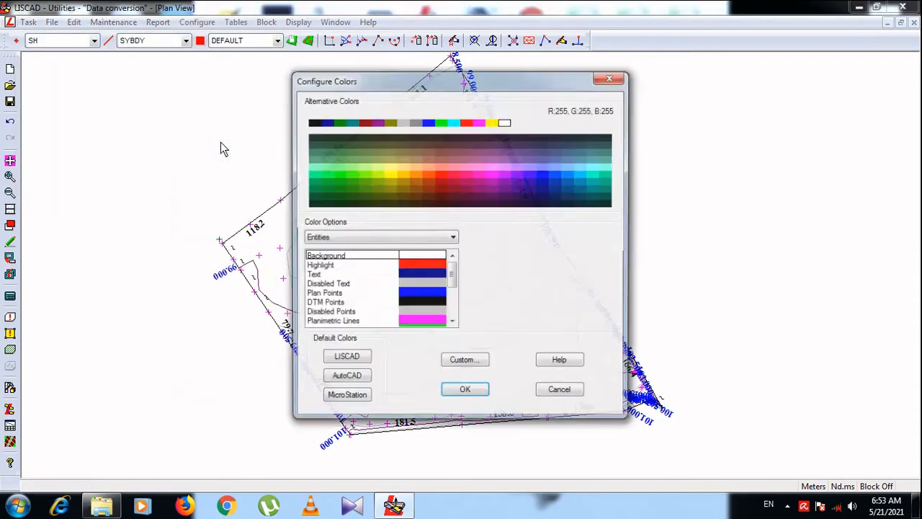
click(371, 245)
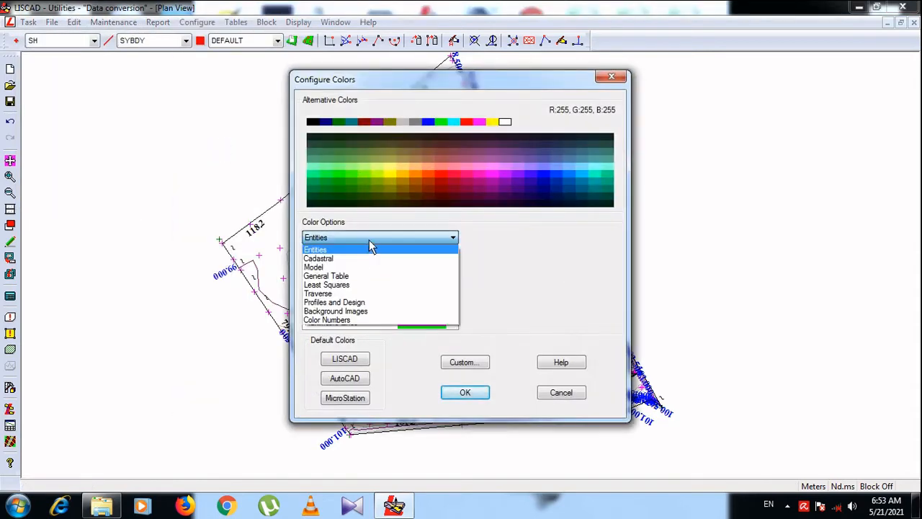
click(331, 264)
mouse_move(444, 80)
mouse_down()
mouse_move(661, 101)
mouse_move(670, 79)
mouse_up()
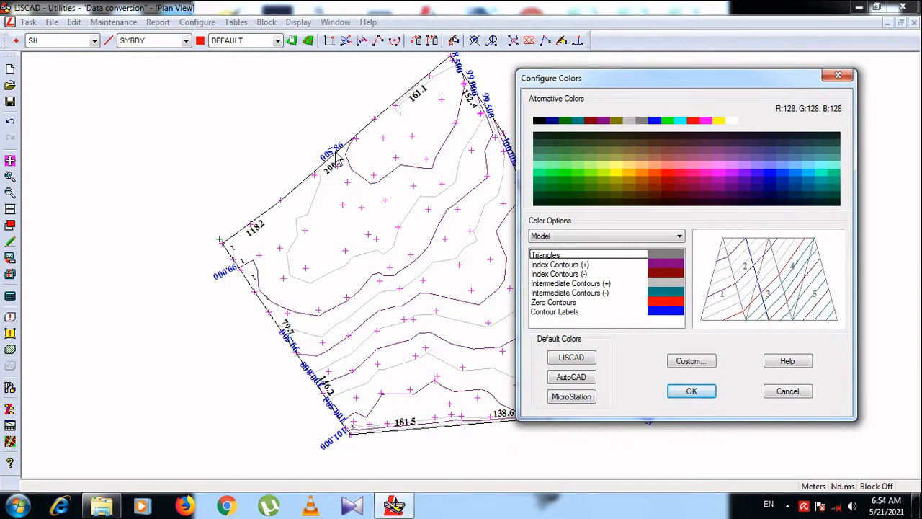
click(674, 313)
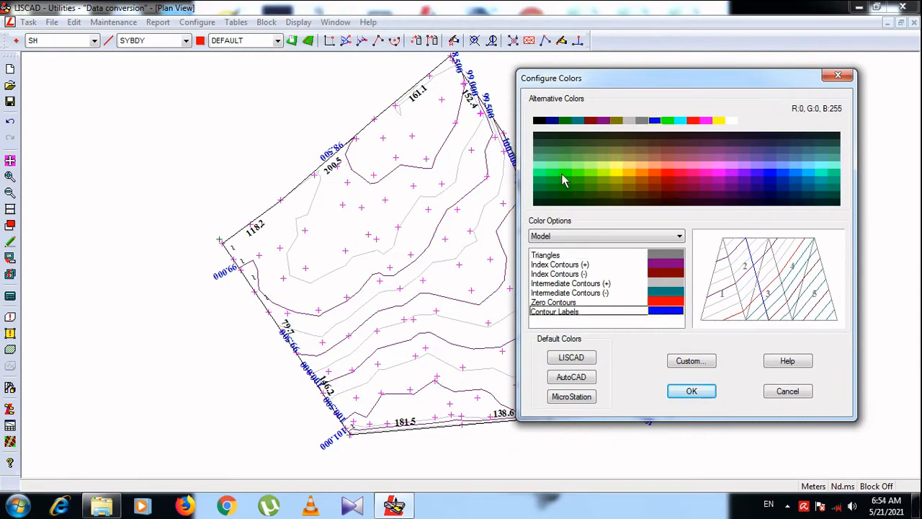
click(559, 177)
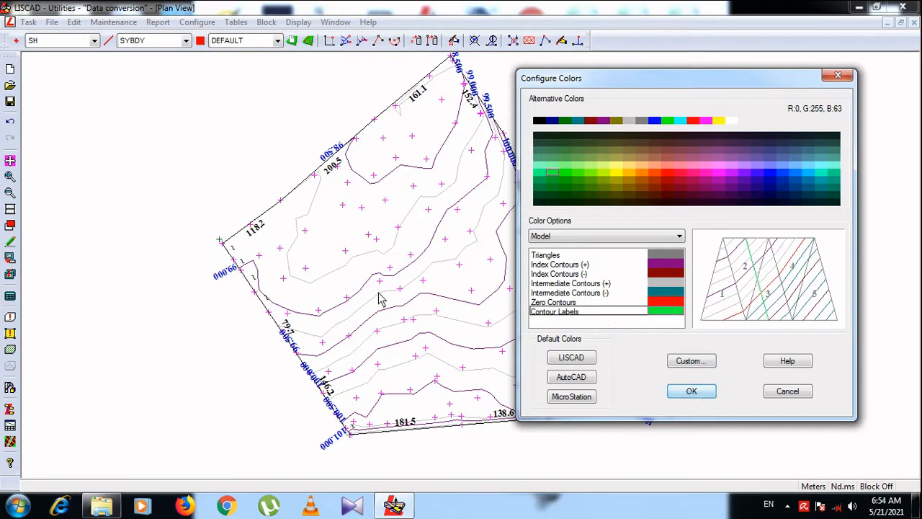
click(683, 391)
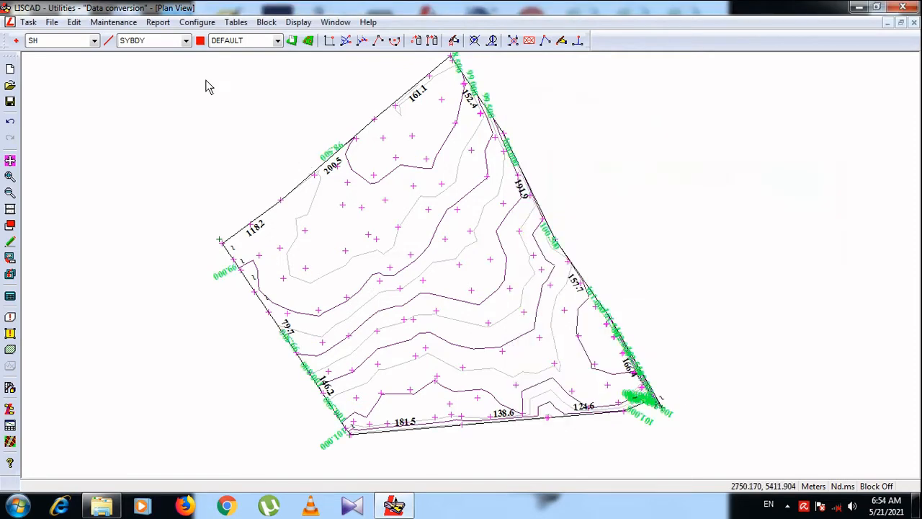
Step: Set the model's contour labels to red (255, 0, 0) and its Intermediate Contours (+) to light green
click(197, 22)
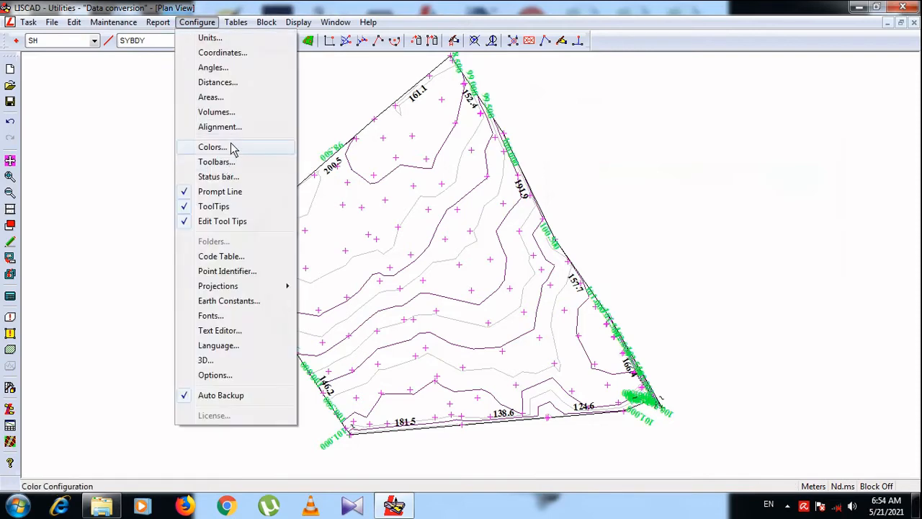
click(231, 147)
click(394, 240)
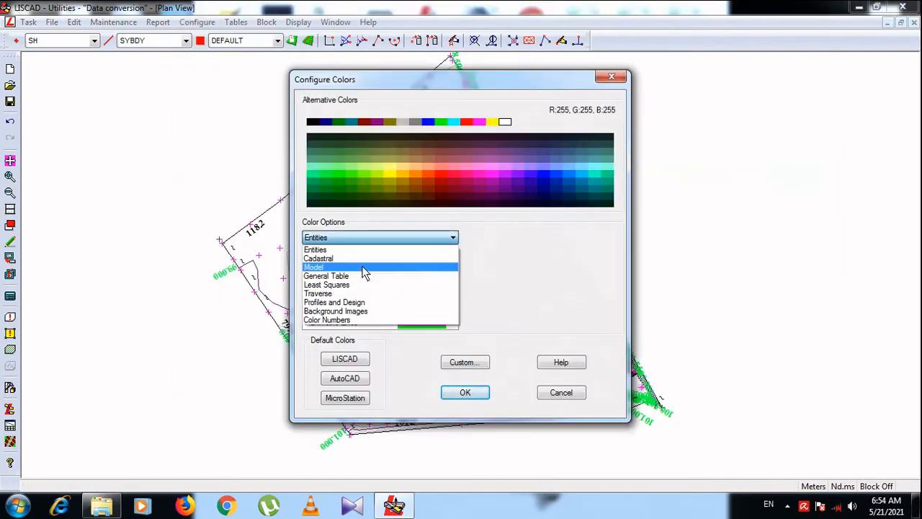
click(367, 265)
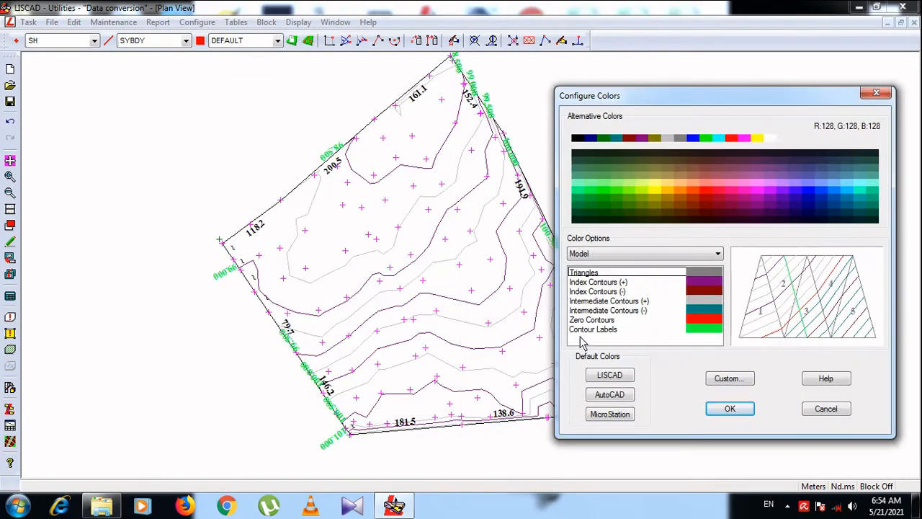
click(585, 331)
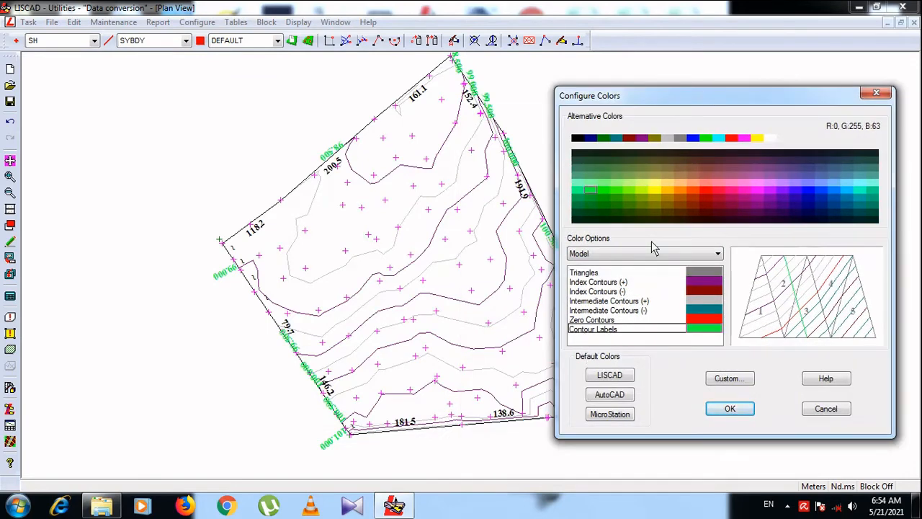
click(706, 191)
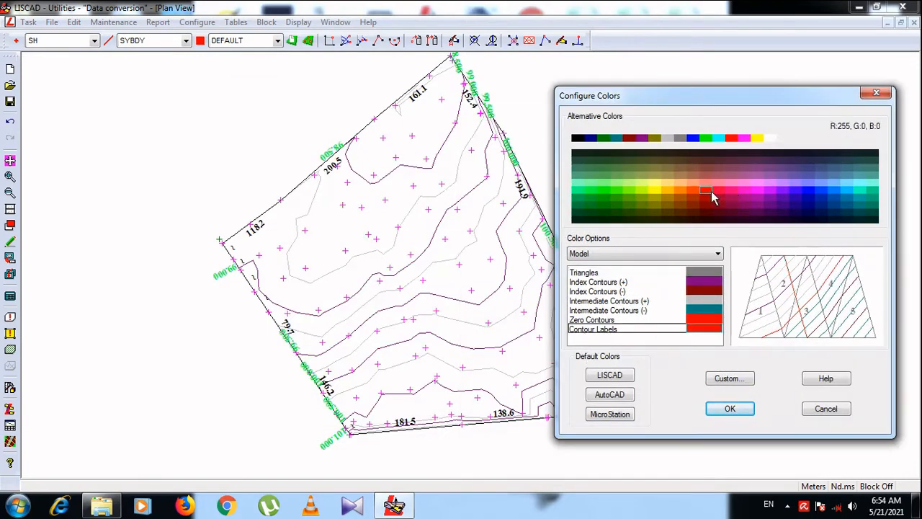
click(692, 302)
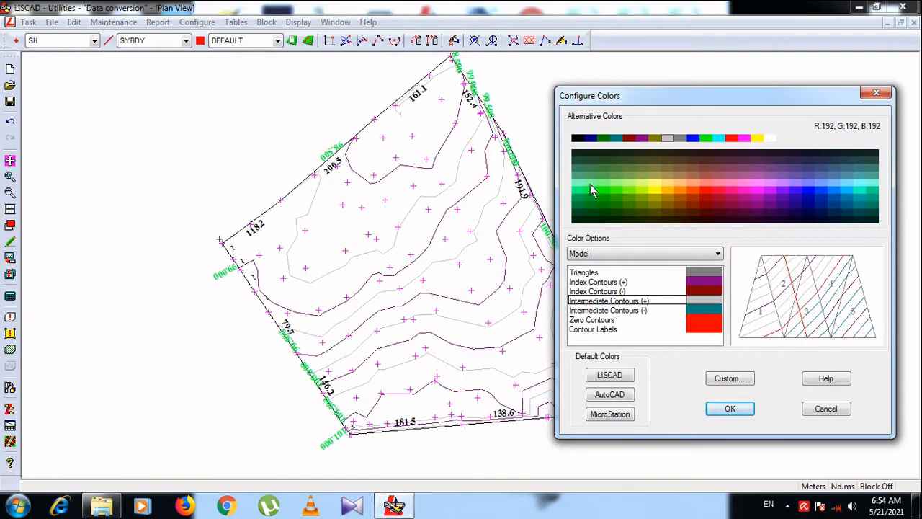
click(590, 184)
click(728, 410)
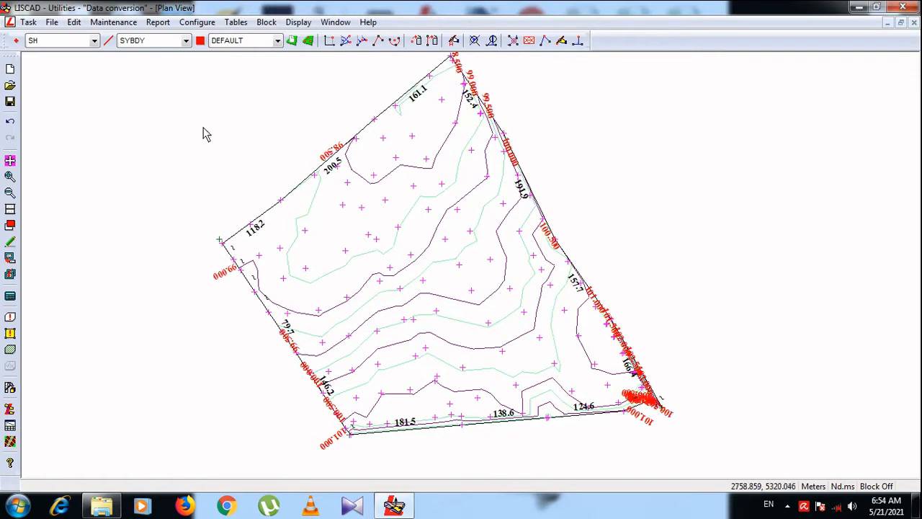
Step: In Terrain Modeling, add two contour label lines across the model from its northwest edge to its southern edge
click(28, 22)
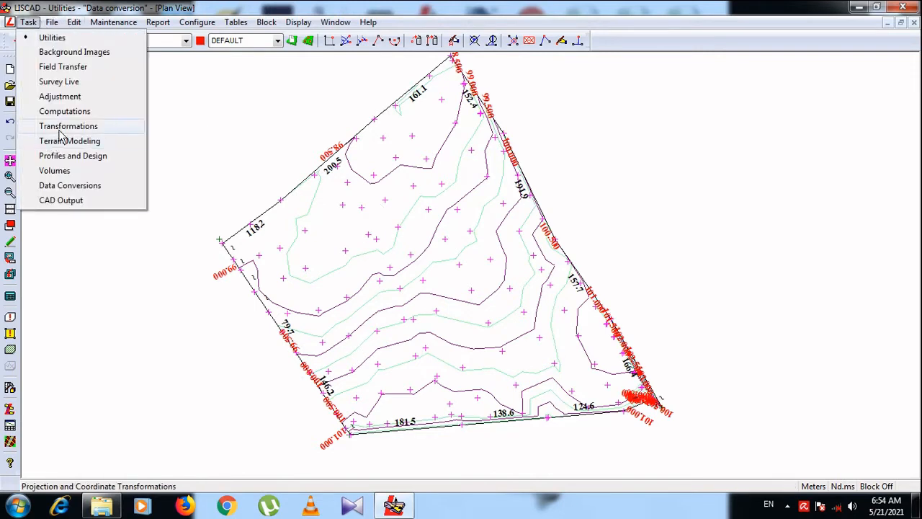
click(83, 142)
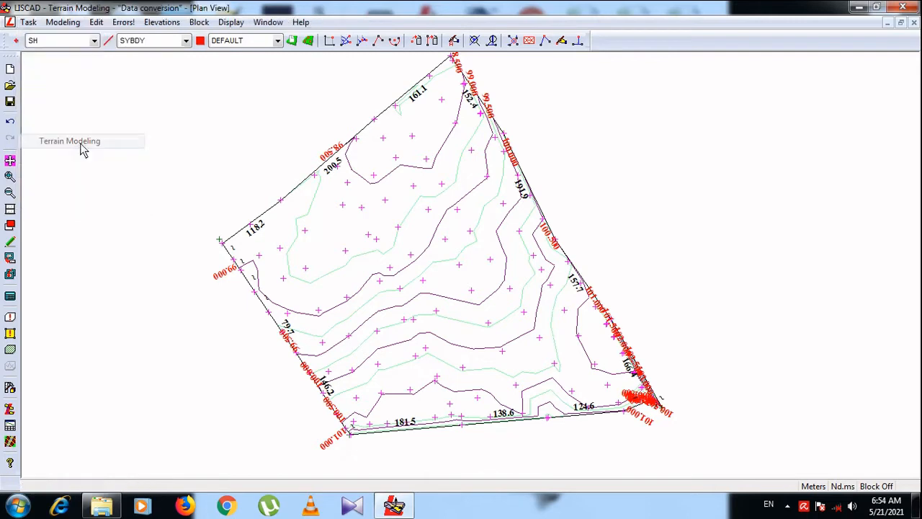
click(96, 22)
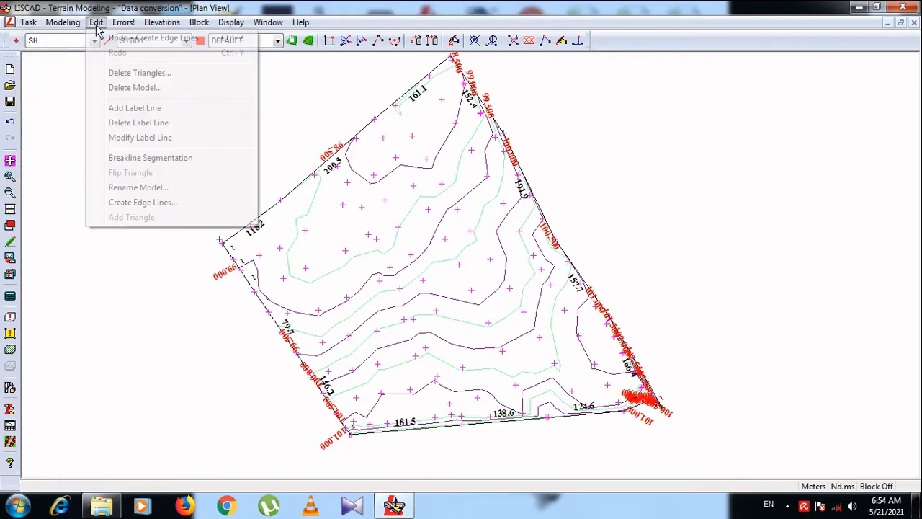
click(148, 112)
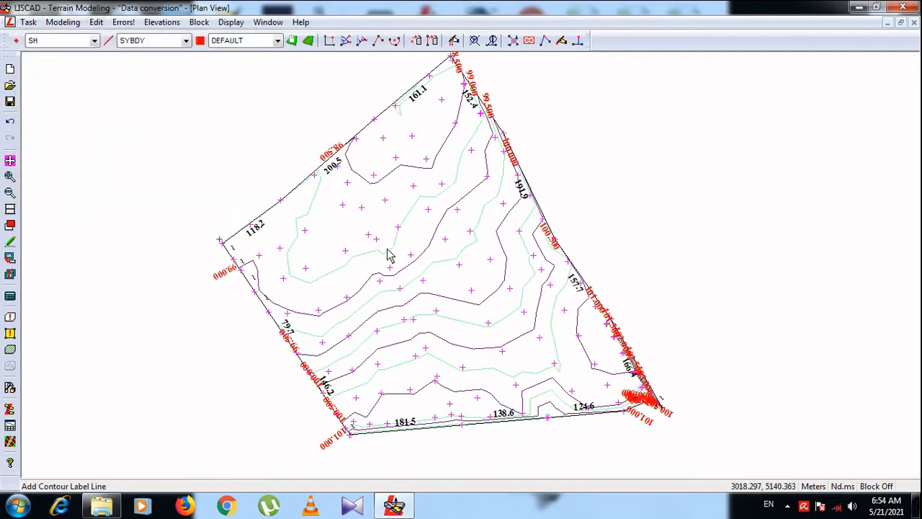
click(555, 417)
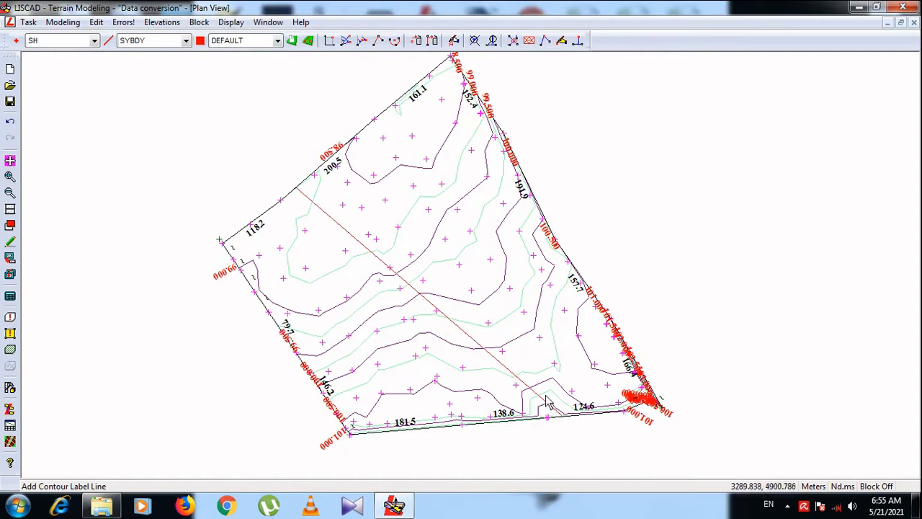
click(608, 419)
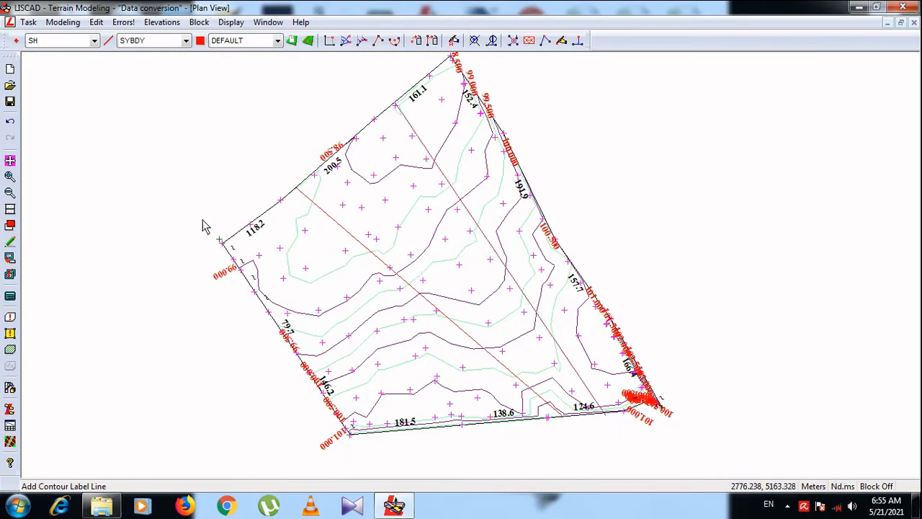
Step: Display the contours of model 1 with label values along the contours at the new label lines
click(231, 23)
click(253, 39)
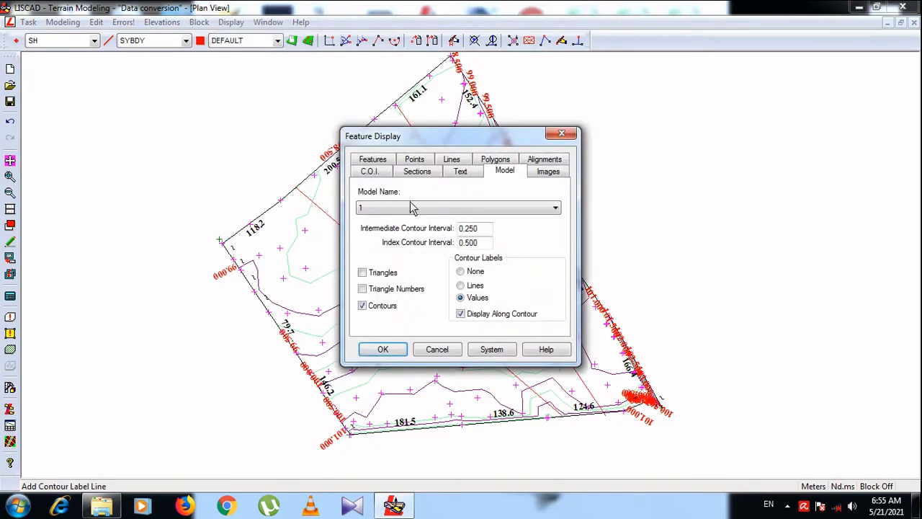
click(383, 350)
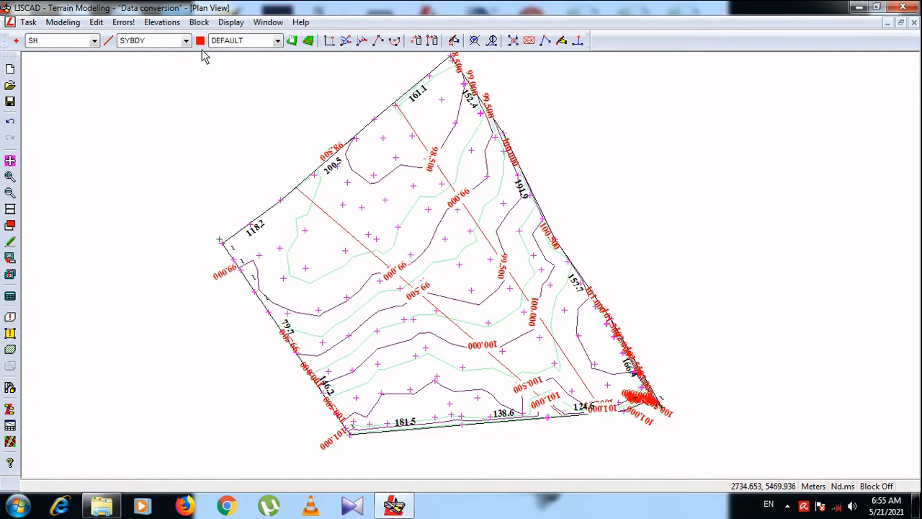
Step: Switch to the Computations task
click(10, 209)
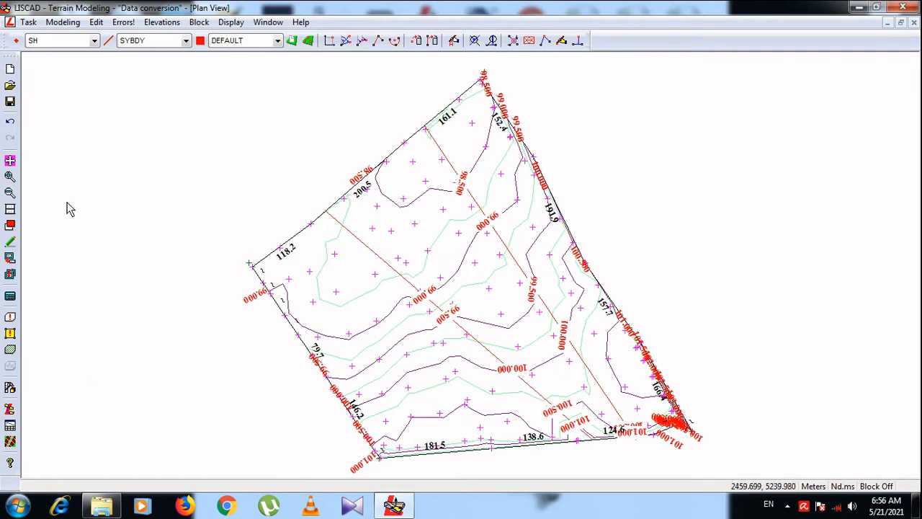
click(29, 22)
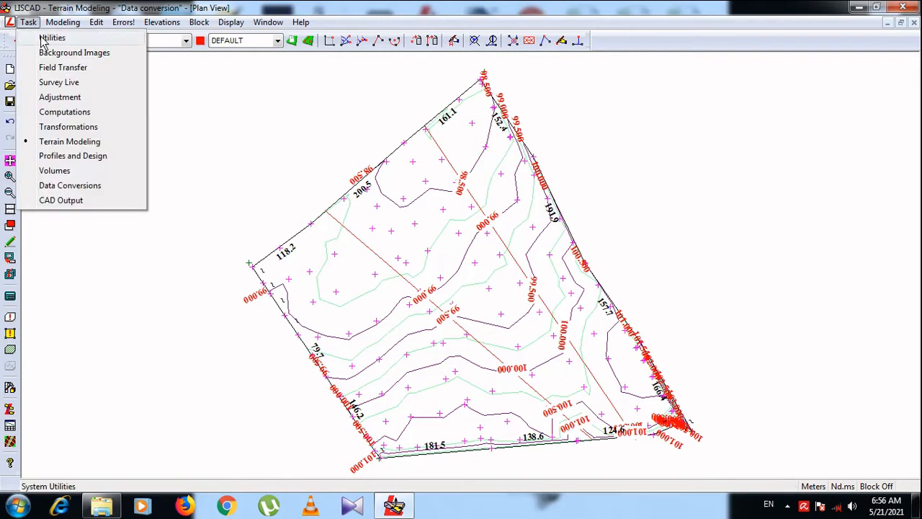
click(72, 111)
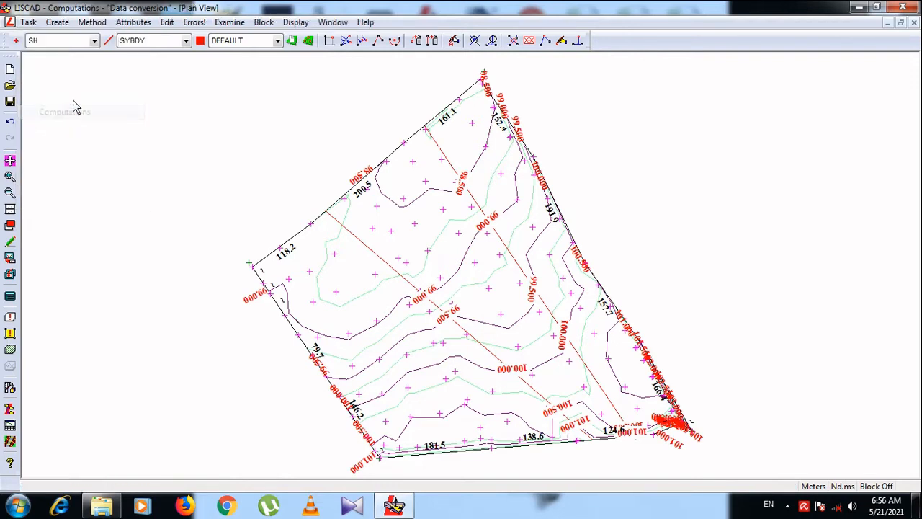
Step: Create a point by coordinates at East 2730, North 4800, using the DEFAULT point code and no elevation
click(57, 22)
mouse_move(93, 22)
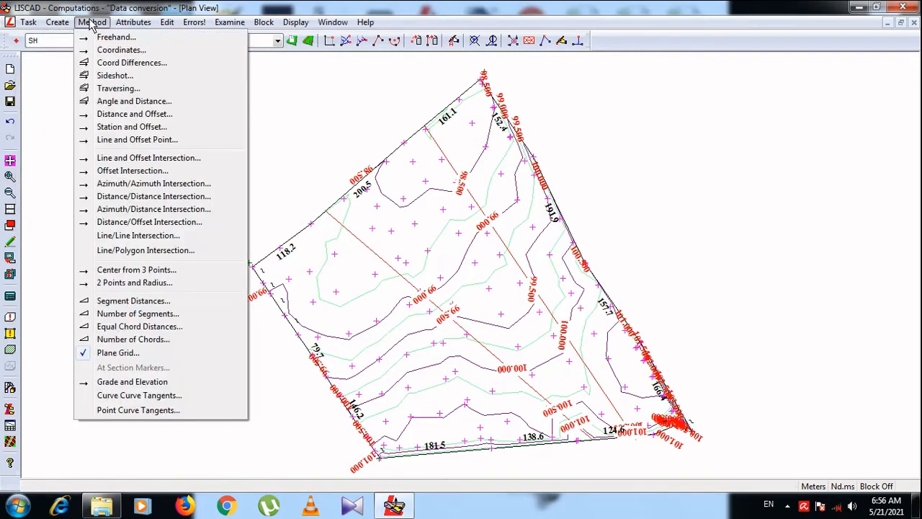
click(121, 50)
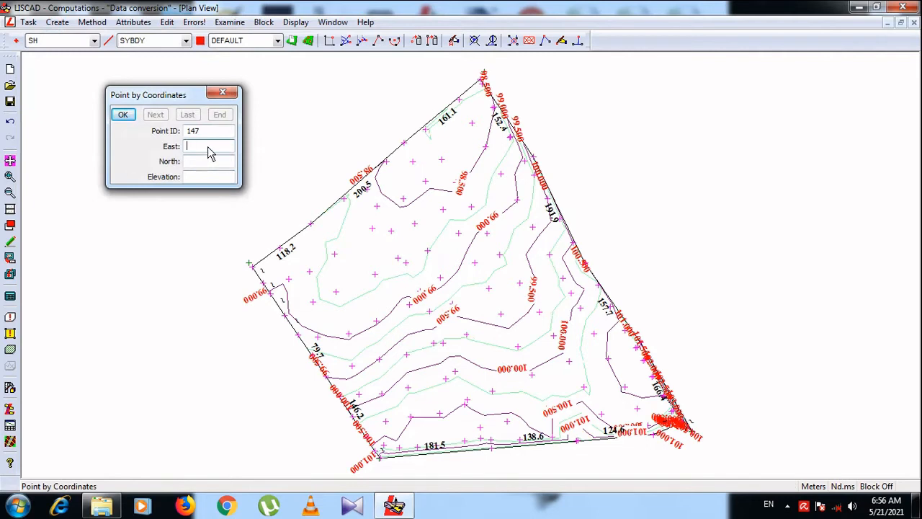
text(2730)
key(Tab)
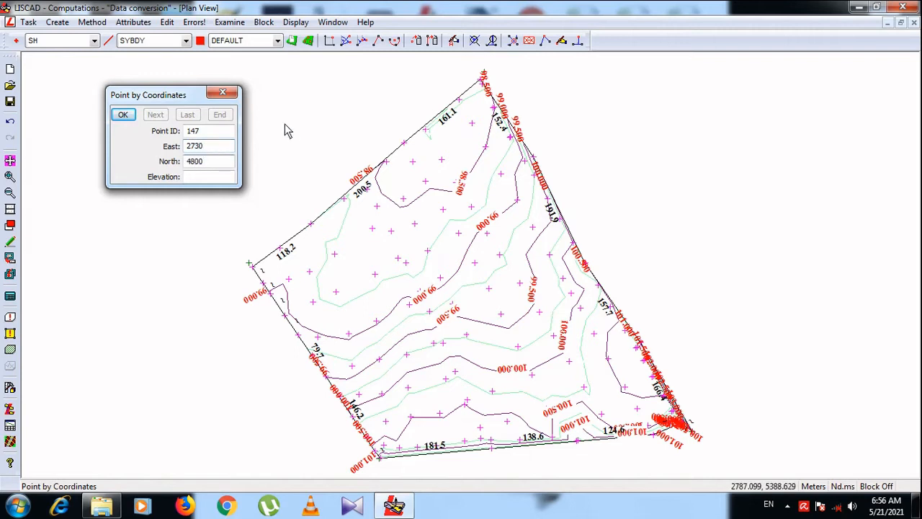
text(4800)
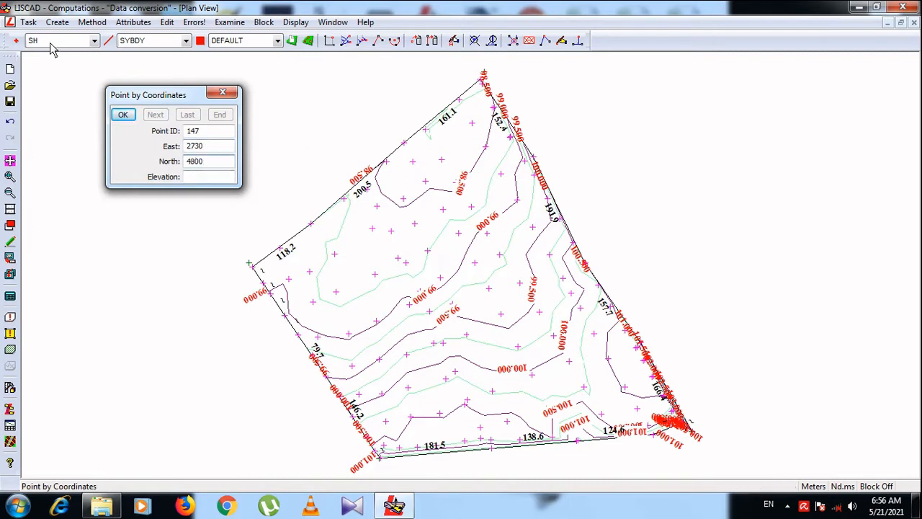
click(41, 42)
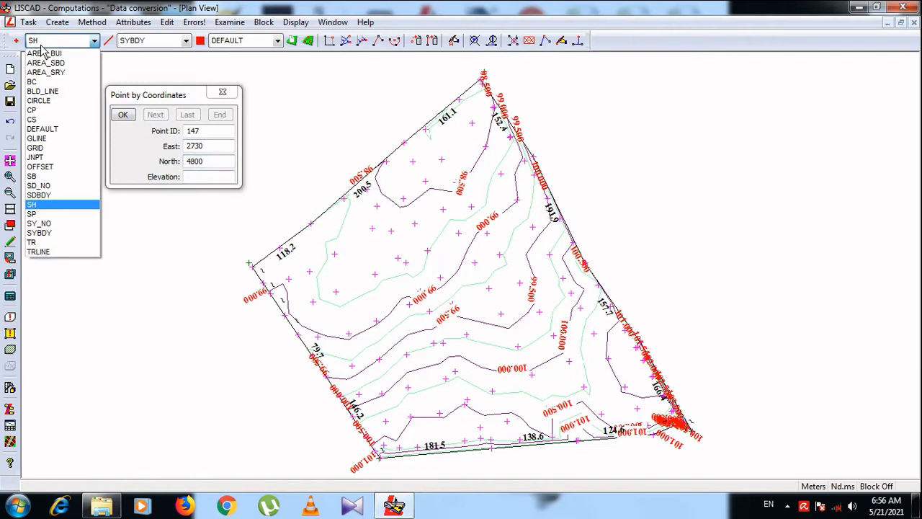
click(61, 129)
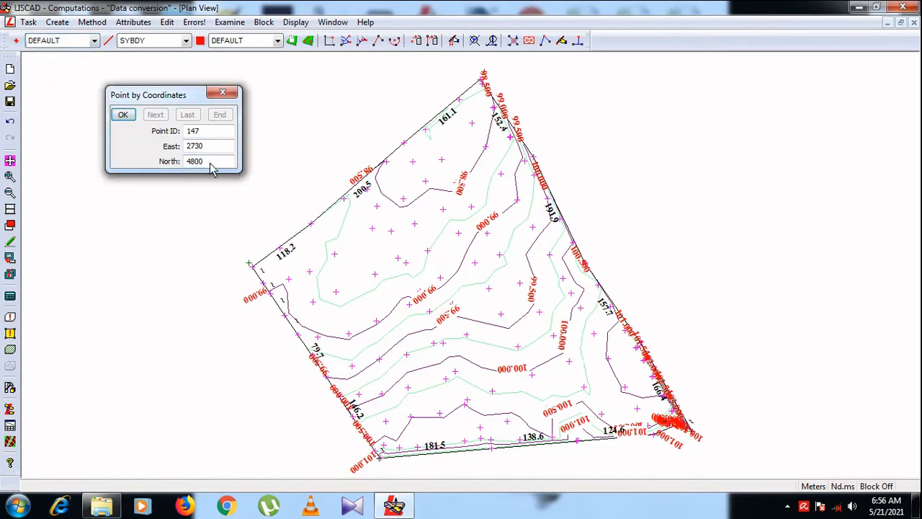
click(121, 115)
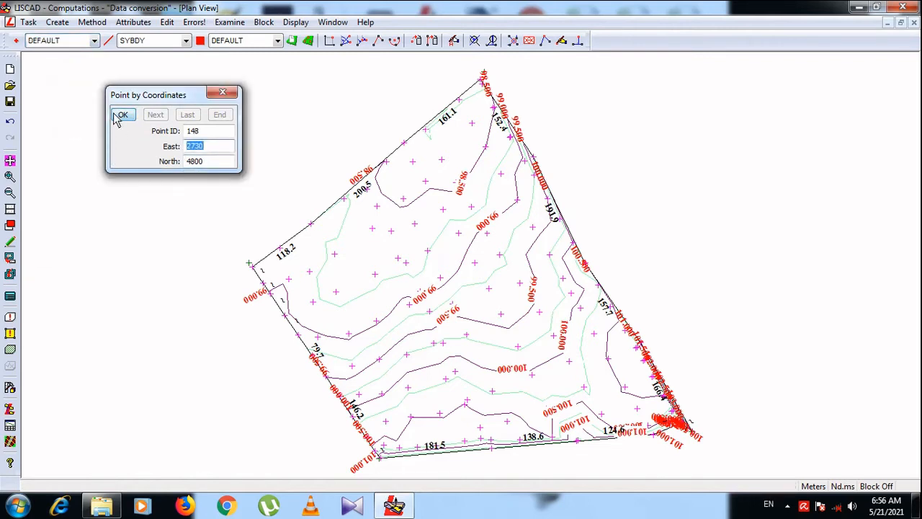
click(10, 159)
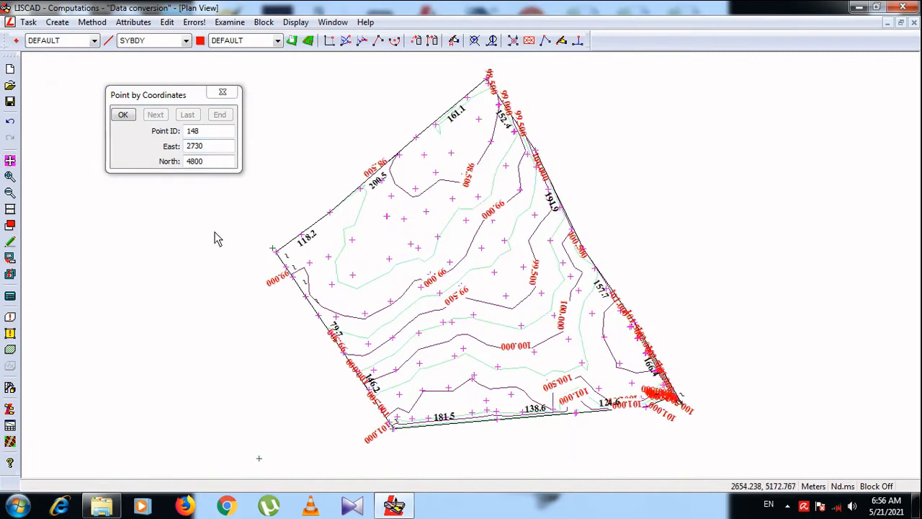
click(222, 92)
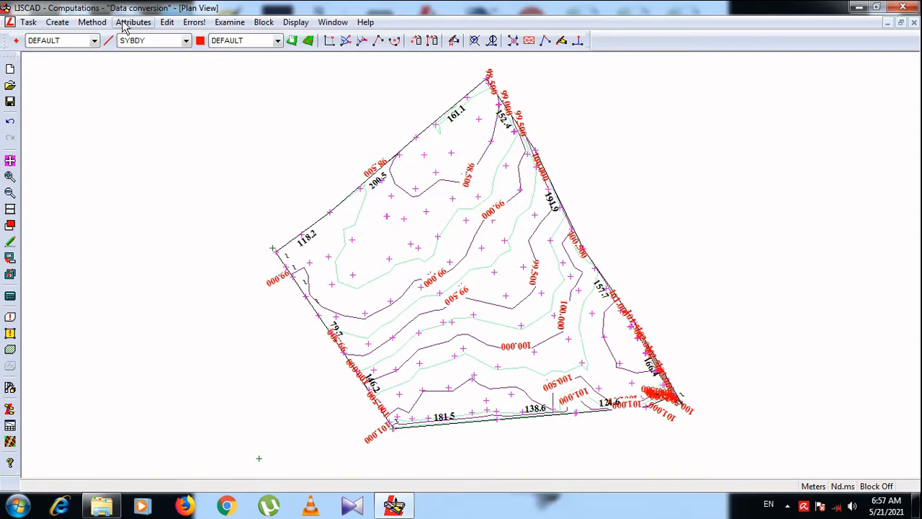
Step: Start creating points with the Plane Grid method
click(94, 23)
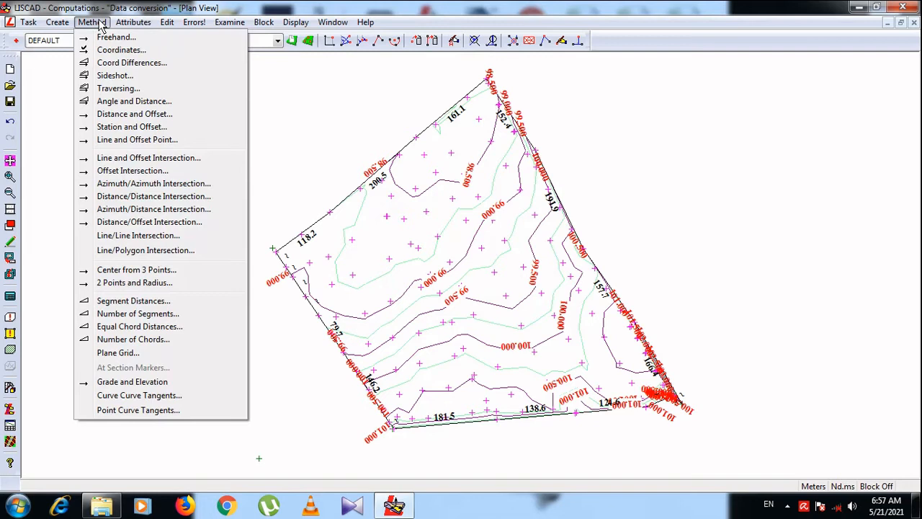
click(249, 80)
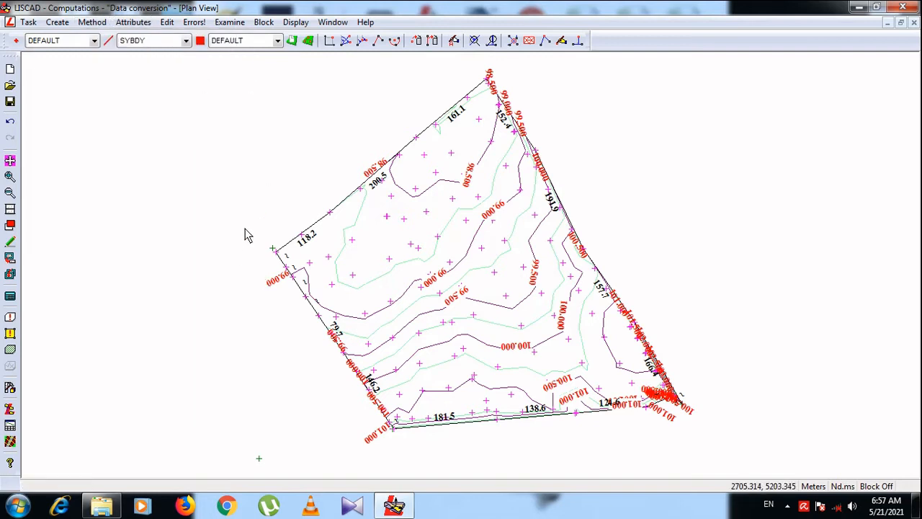
click(62, 24)
mouse_move(98, 24)
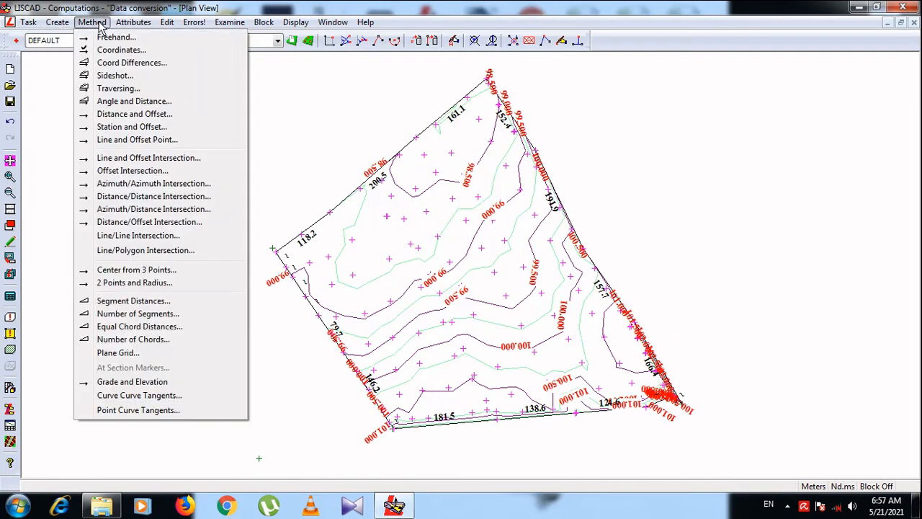
click(123, 353)
drag(163, 103, 103, 75)
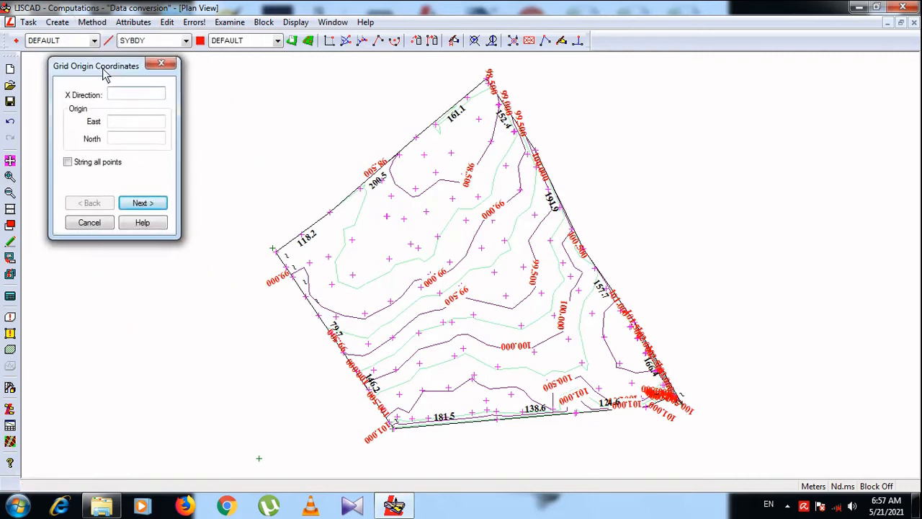
click(126, 95)
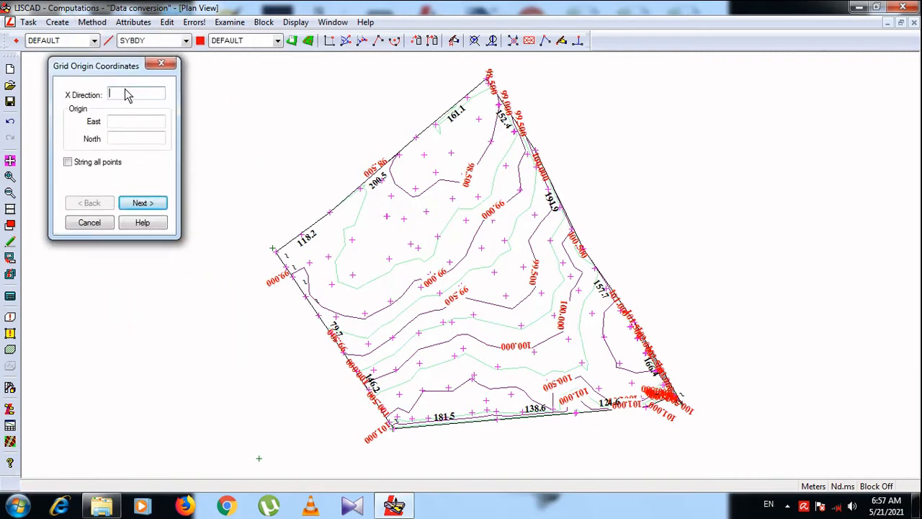
click(258, 460)
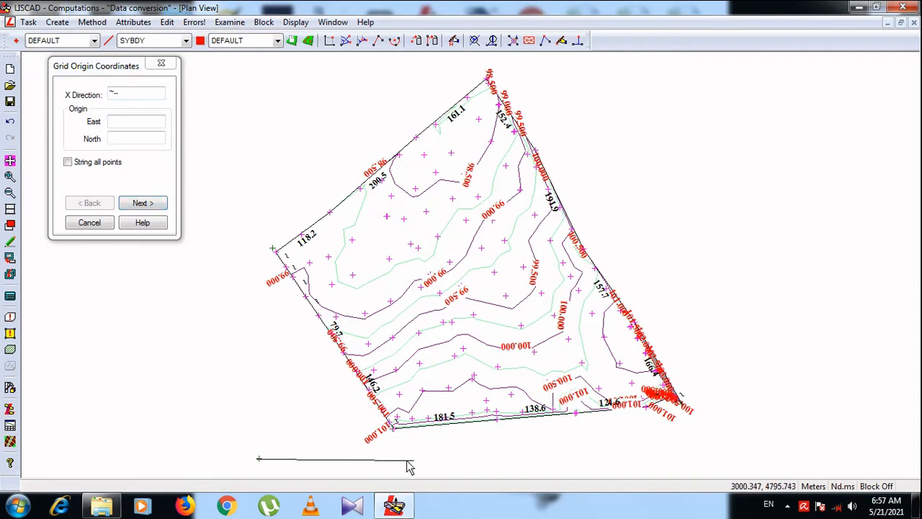
click(411, 424)
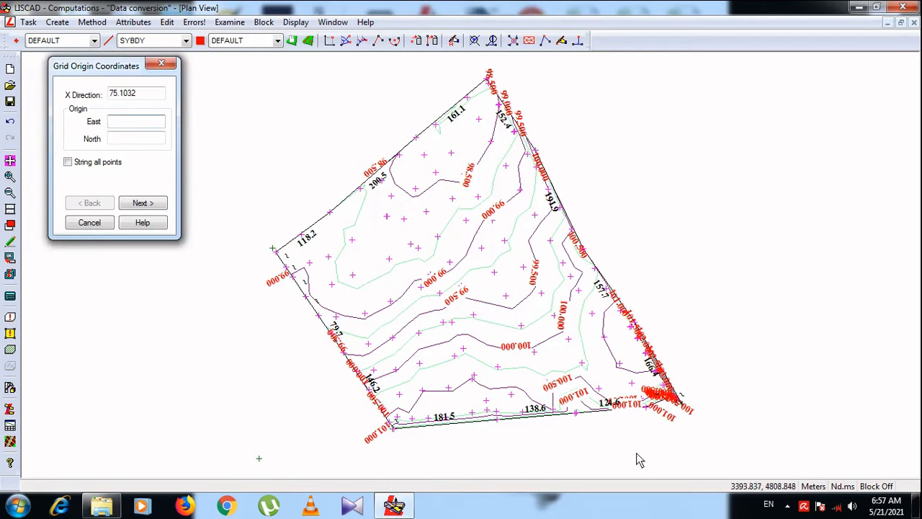
Step: Set the grid's X direction to 90 and take its origin from the new point at East 2730, North 4800
drag(145, 97, 90, 103)
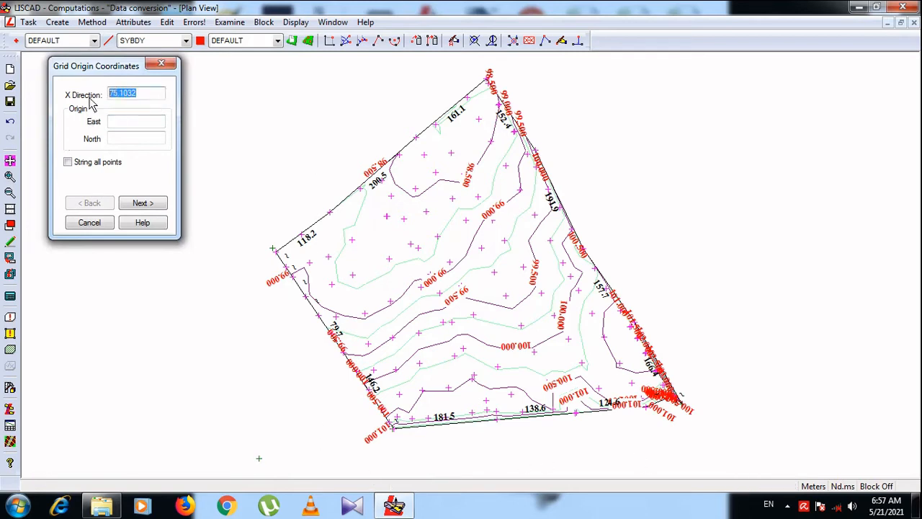
text(90)
click(258, 461)
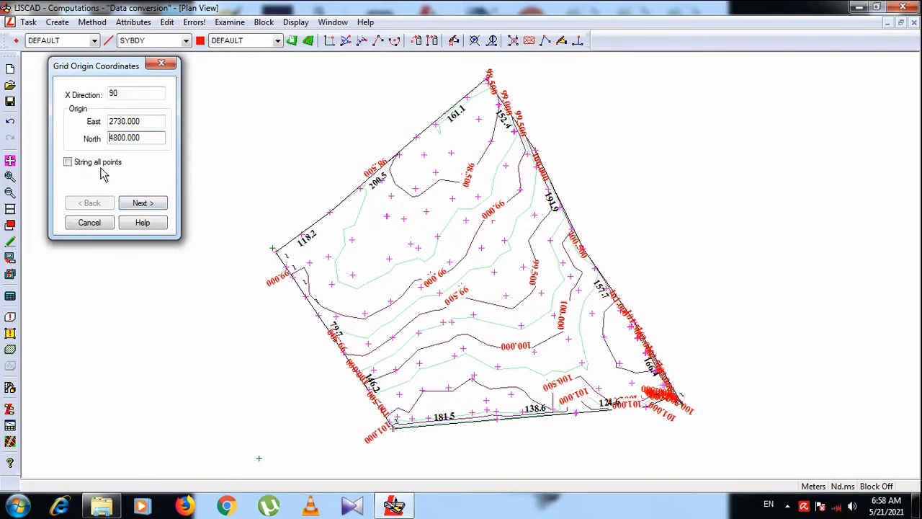
click(138, 204)
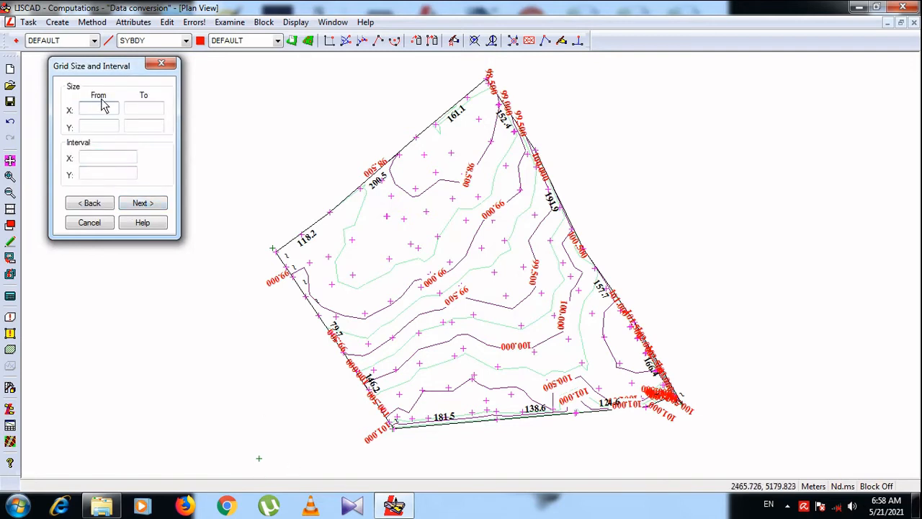
Step: Generate the grid from 0 to 800 in X and Y at 20 m intervals, with auto-numbered points and no elevations
text(0)
click(137, 110)
text(8000)
click(149, 126)
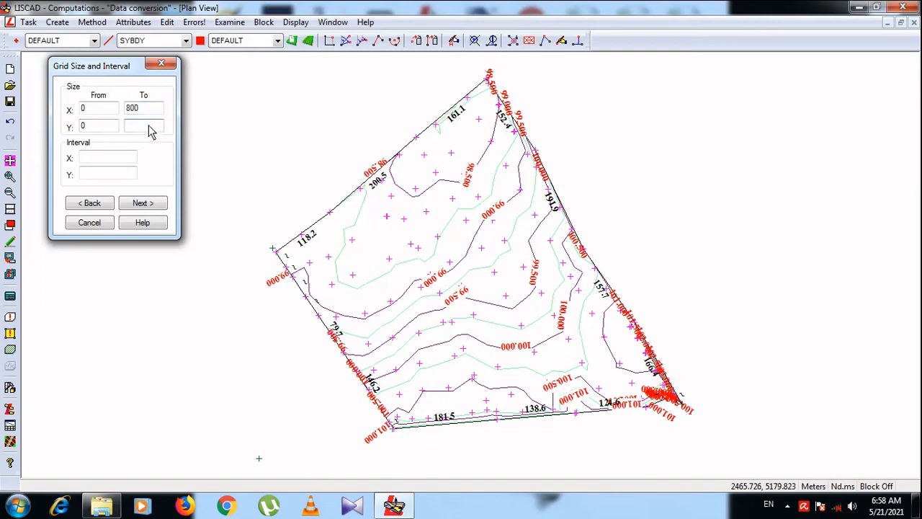
text(800)
click(96, 159)
text(20)
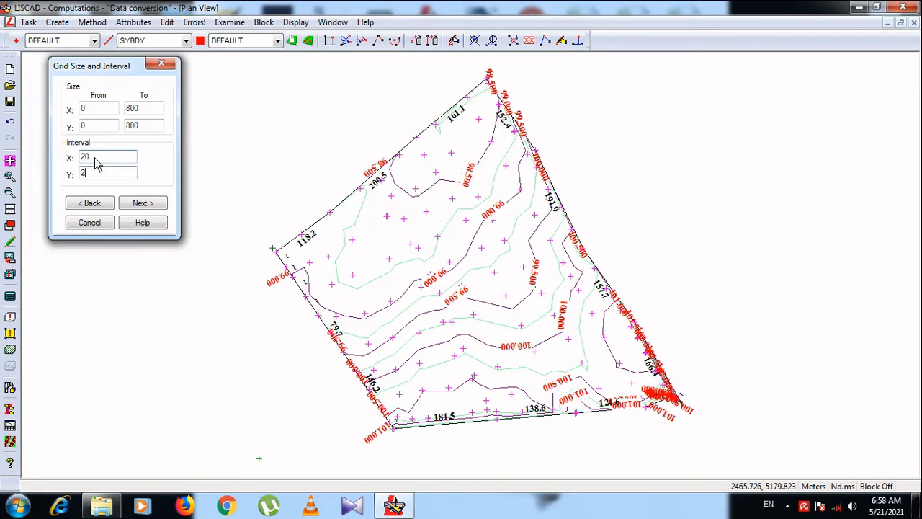
click(144, 203)
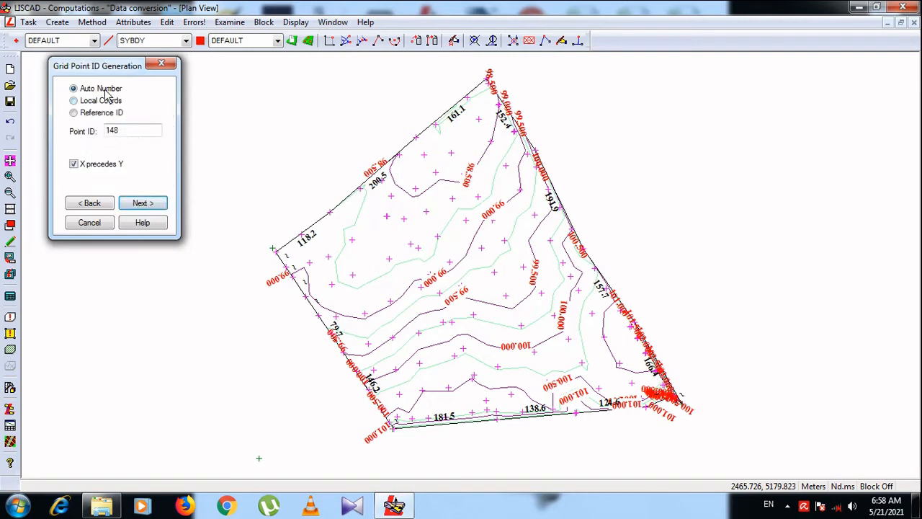
click(144, 204)
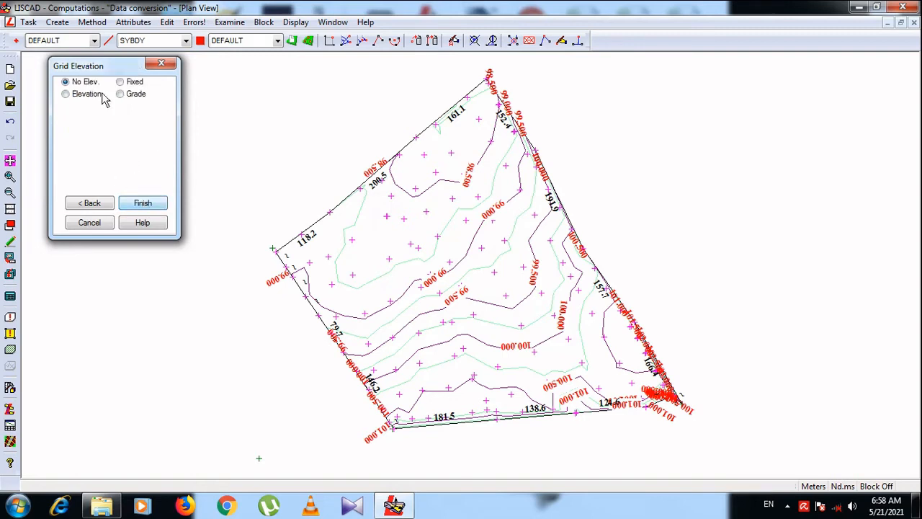
click(150, 204)
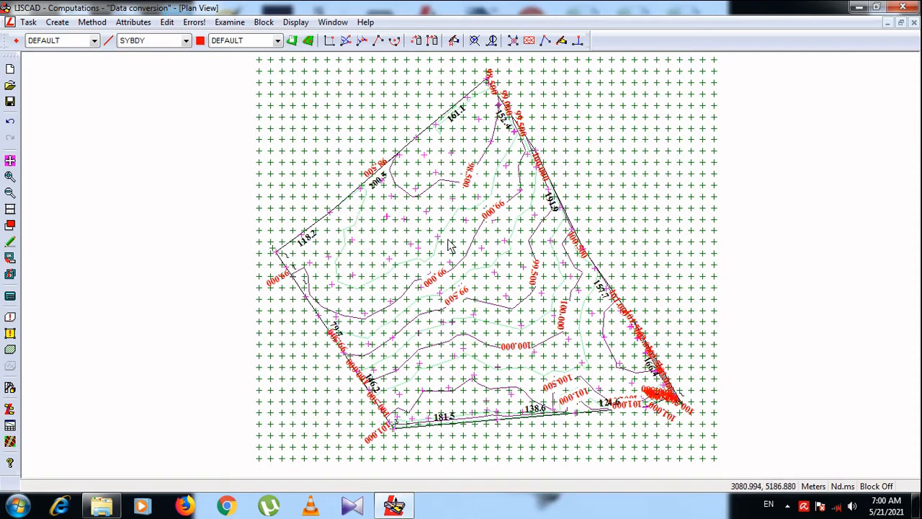
Step: In Terrain Modeling, interpolate elevations from model 1 for the block of all points, both noncontourable and contourable
click(138, 22)
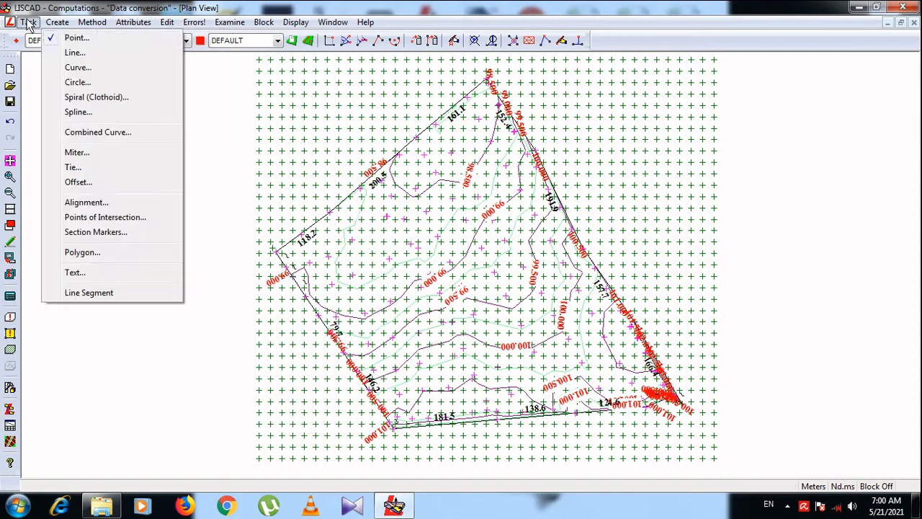
mouse_move(27, 24)
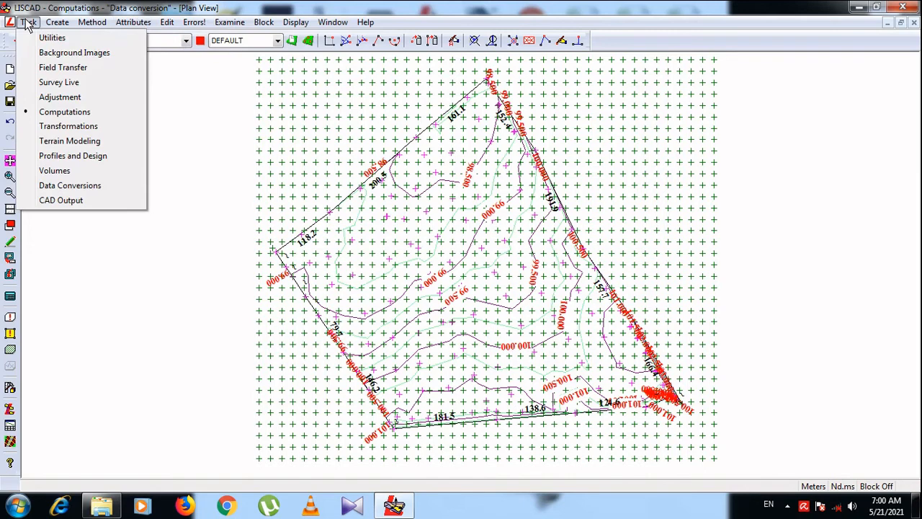
click(73, 142)
click(161, 23)
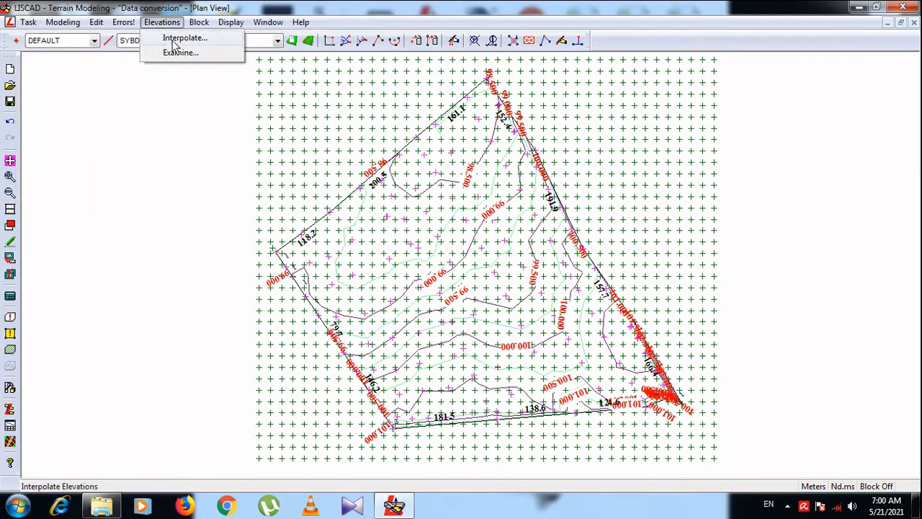
click(169, 35)
drag(165, 102, 141, 76)
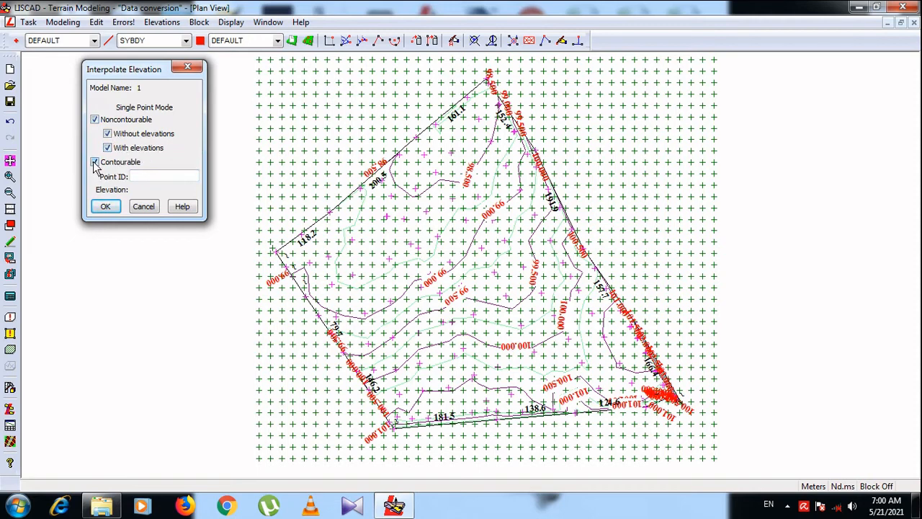
click(199, 22)
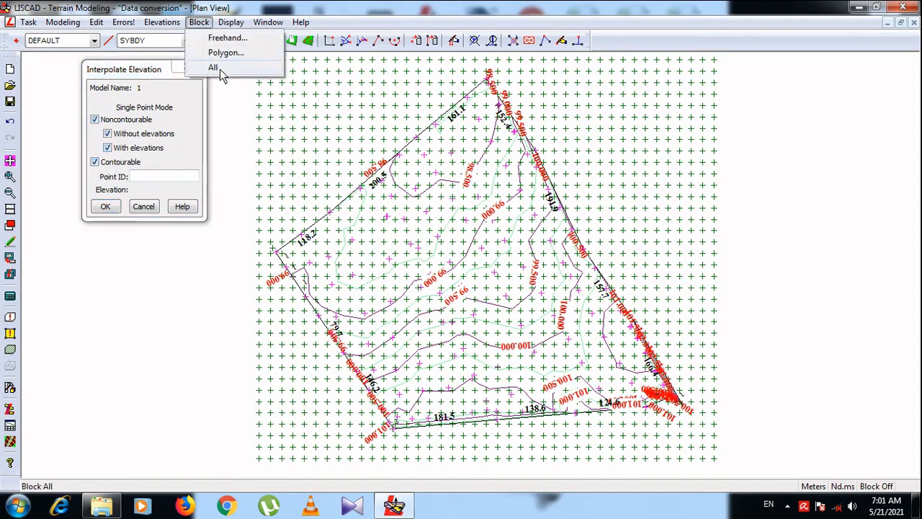
click(213, 68)
click(108, 208)
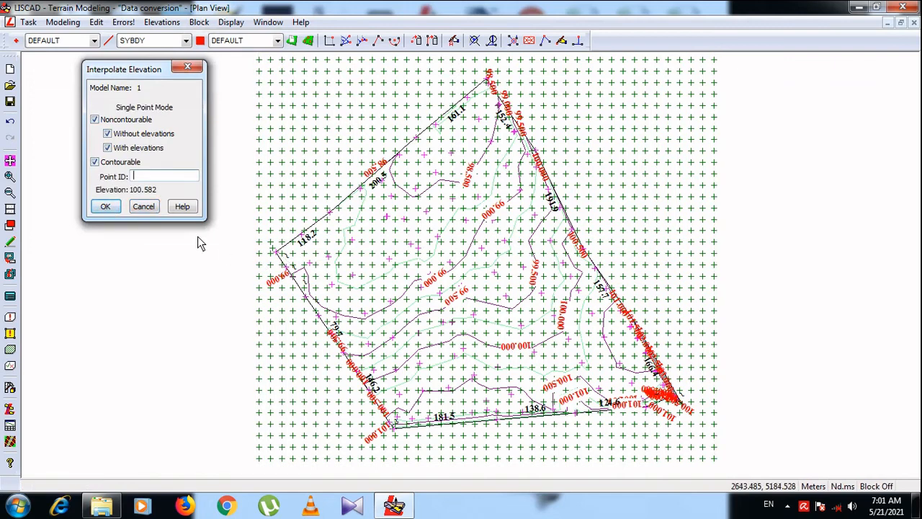
click(105, 207)
click(178, 175)
click(144, 207)
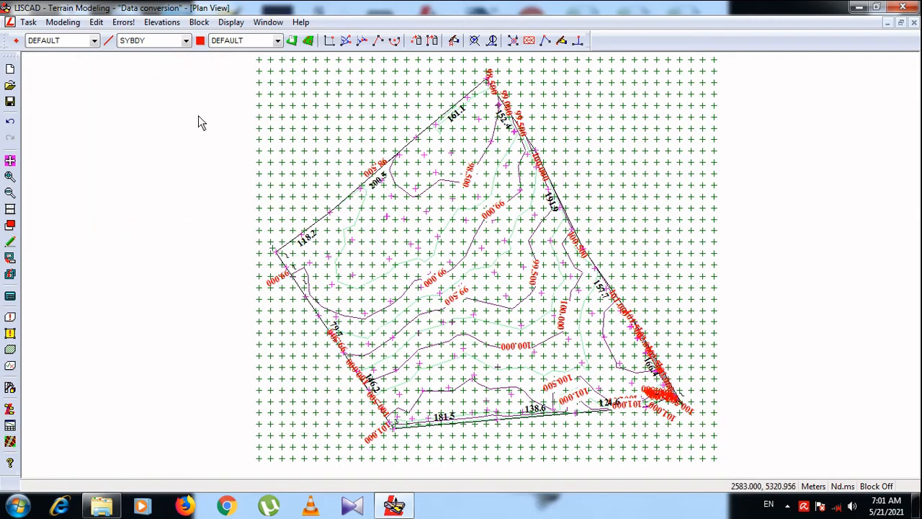
Step: Display the elevation values of the points in the plan view
click(228, 23)
click(254, 39)
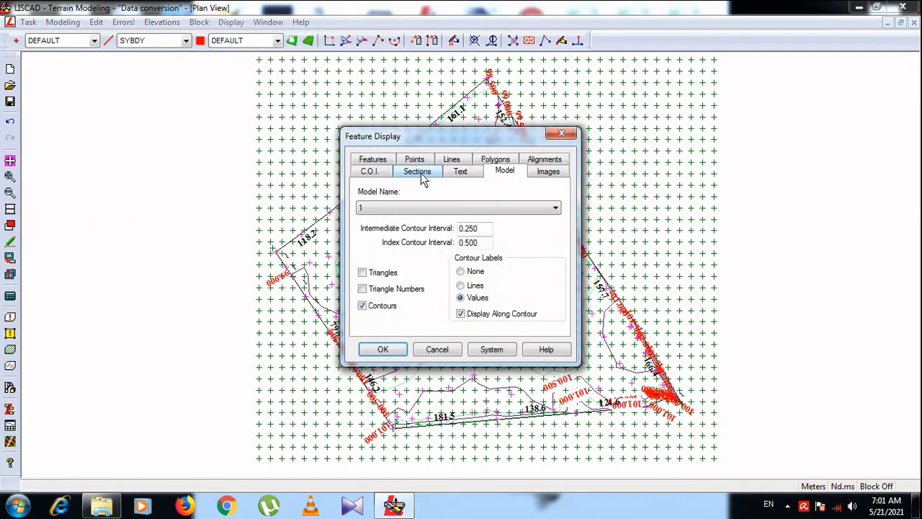
drag(425, 137, 150, 74)
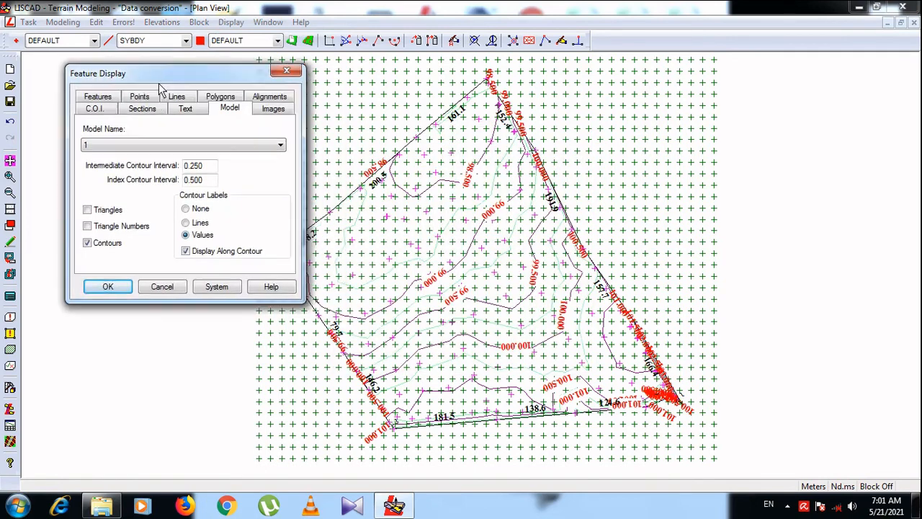
click(144, 101)
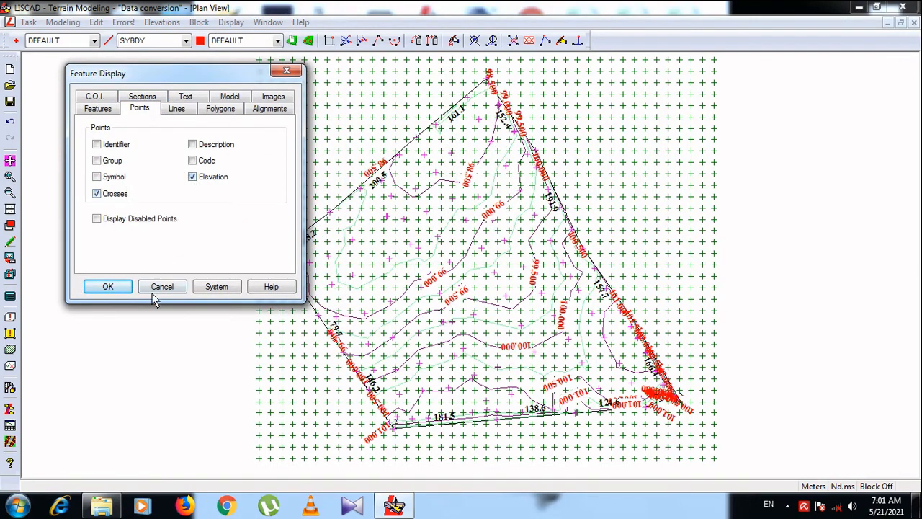
click(120, 287)
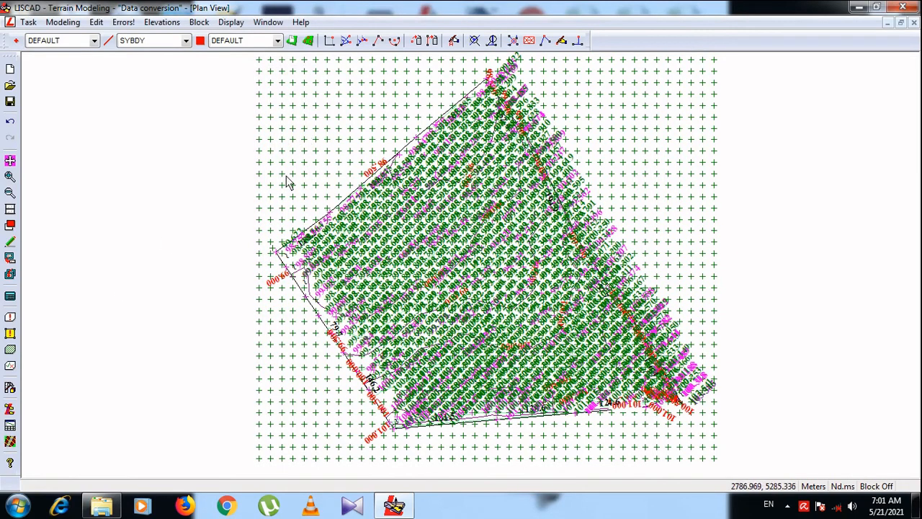
Step: Turn off the display of the point crosses in the plan view
click(230, 22)
click(244, 40)
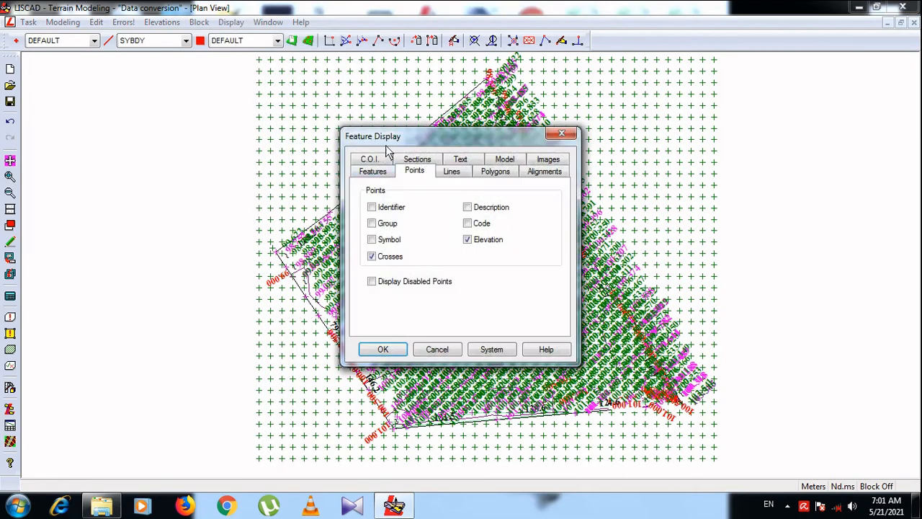
drag(389, 147, 95, 103)
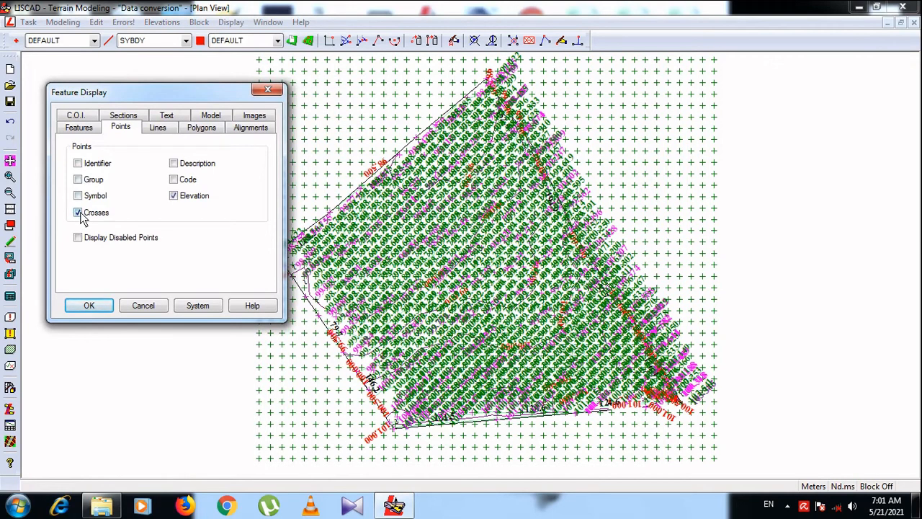
click(102, 306)
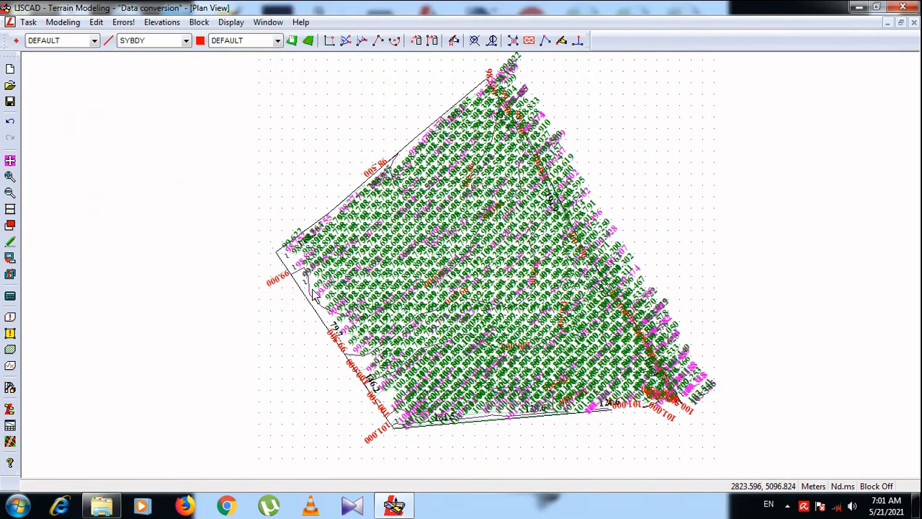
Step: Turn the display of the point crosses back on
click(229, 24)
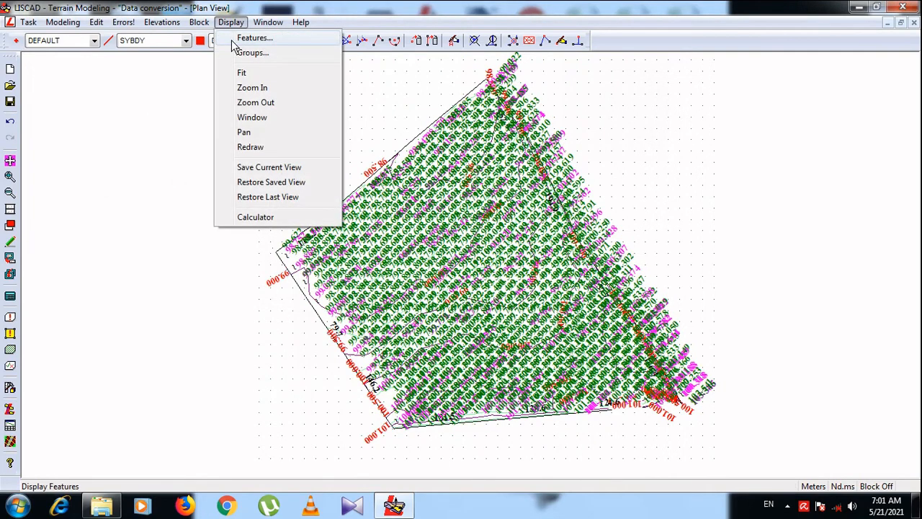
click(232, 39)
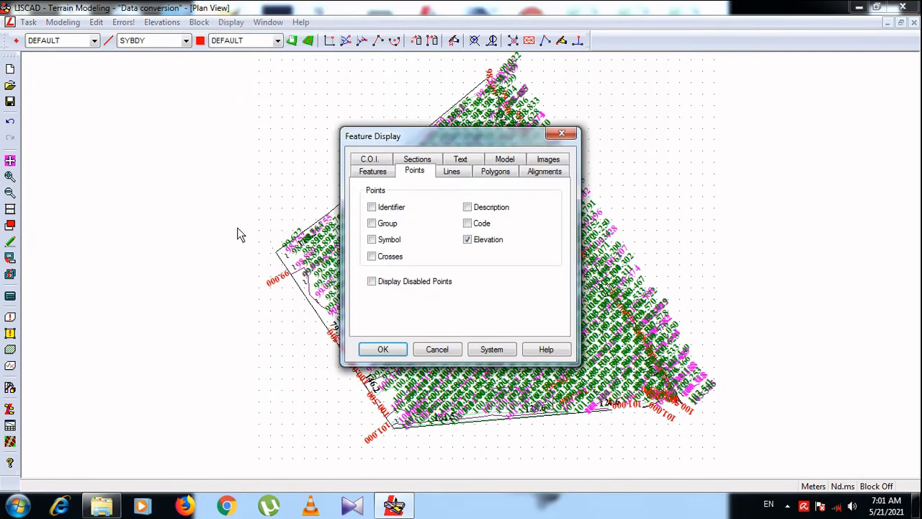
click(383, 350)
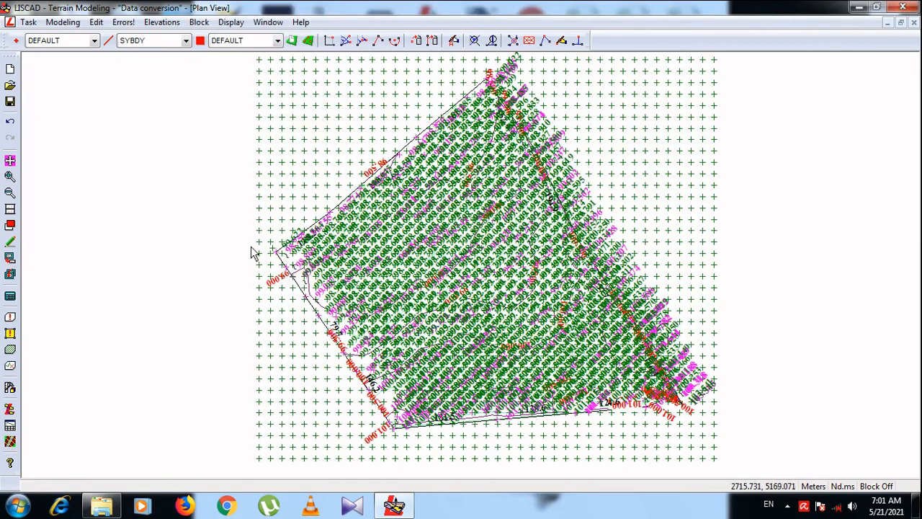
click(231, 22)
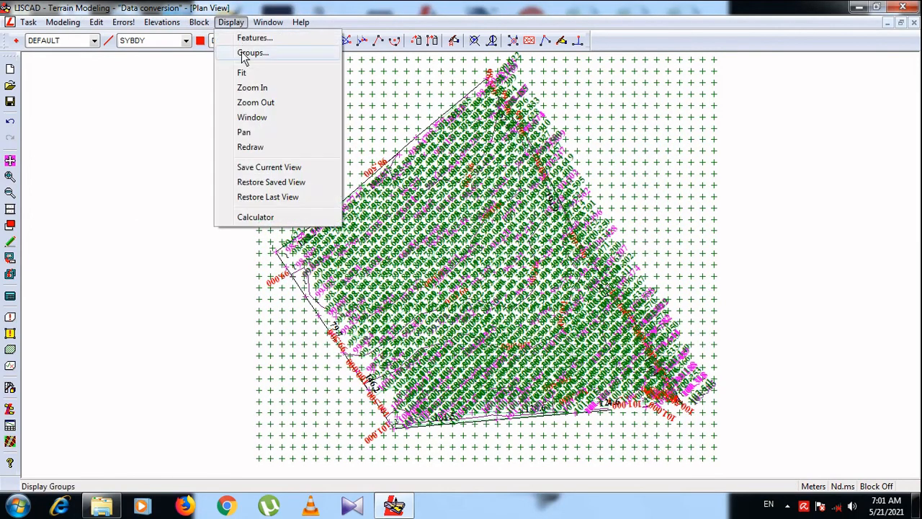
click(249, 55)
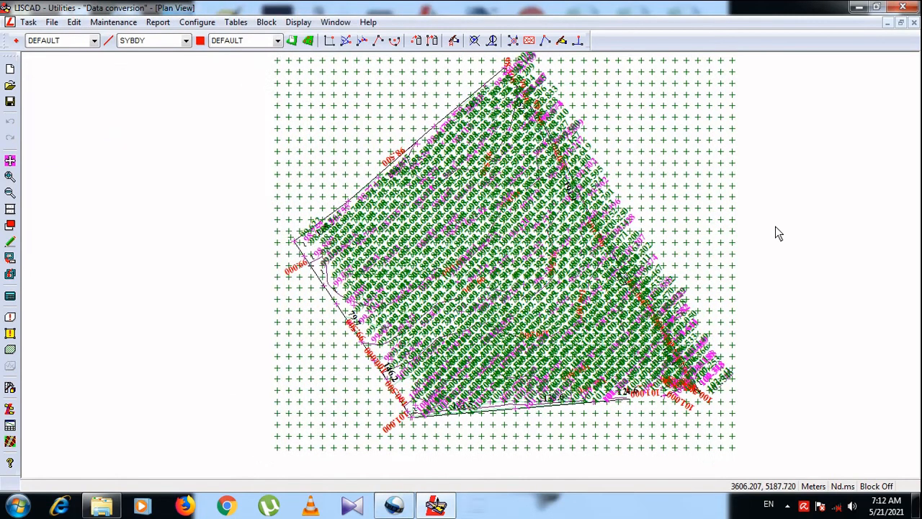
click(298, 21)
click(318, 38)
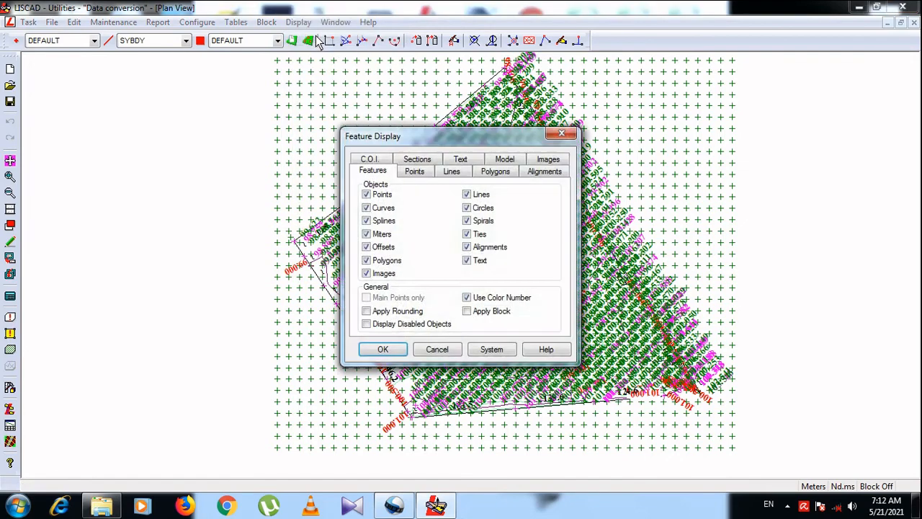
click(562, 133)
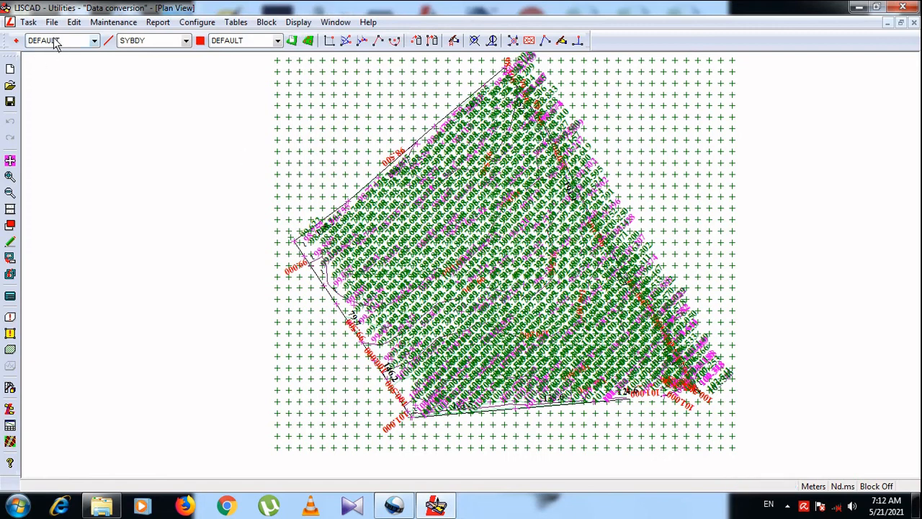
click(296, 22)
click(313, 40)
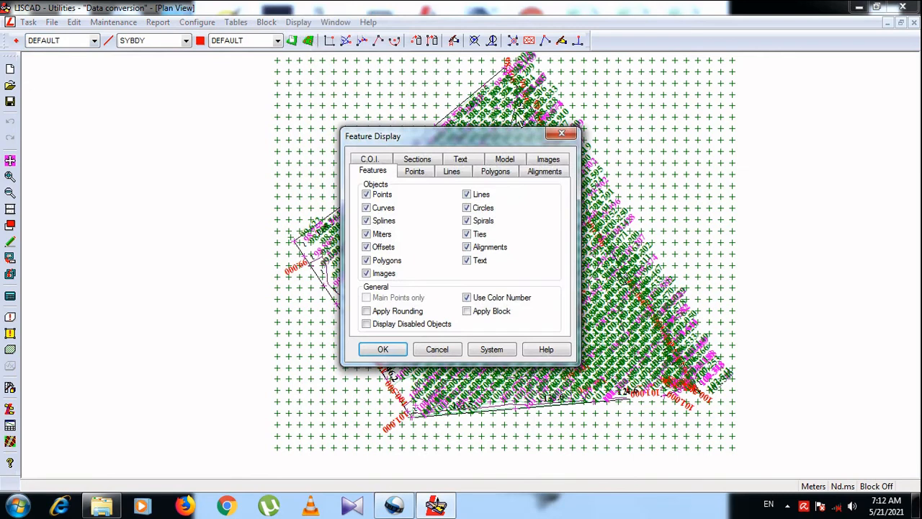
click(562, 133)
Step: Hide the DEFAULT group, which holds the grid points, from the plan view
click(299, 23)
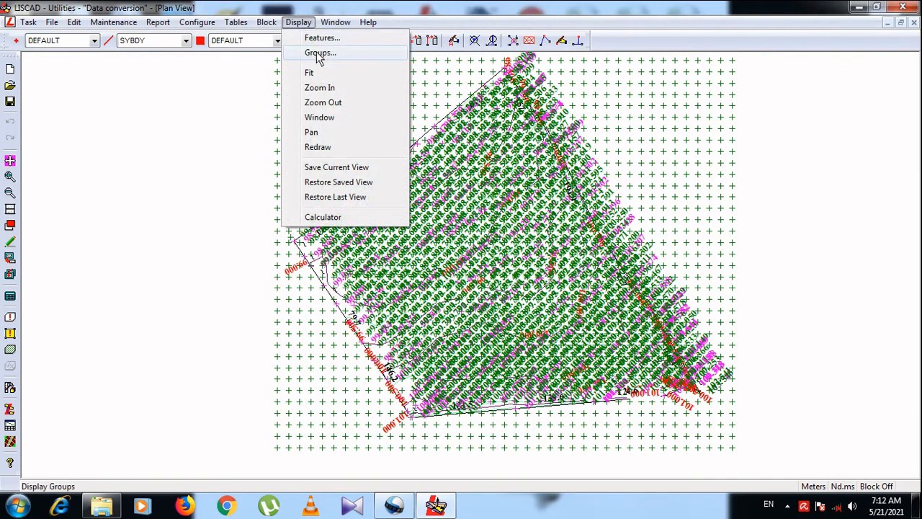
click(319, 53)
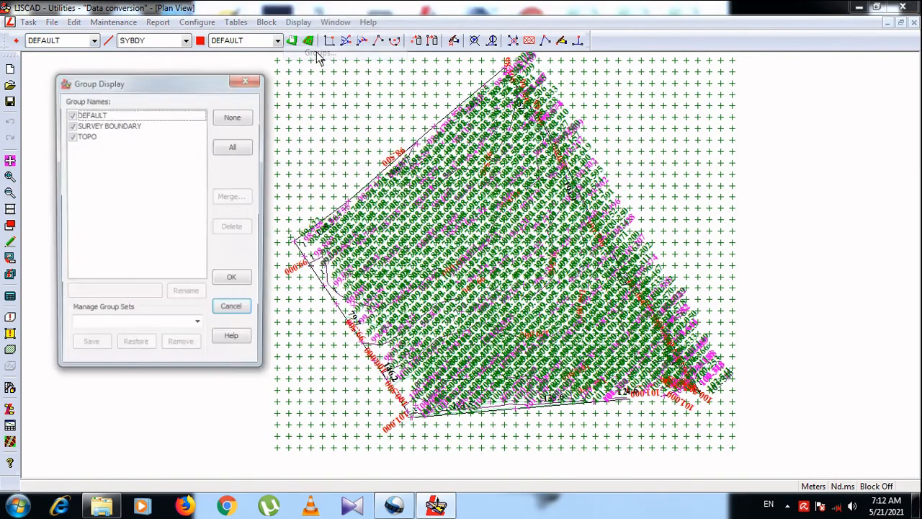
click(70, 115)
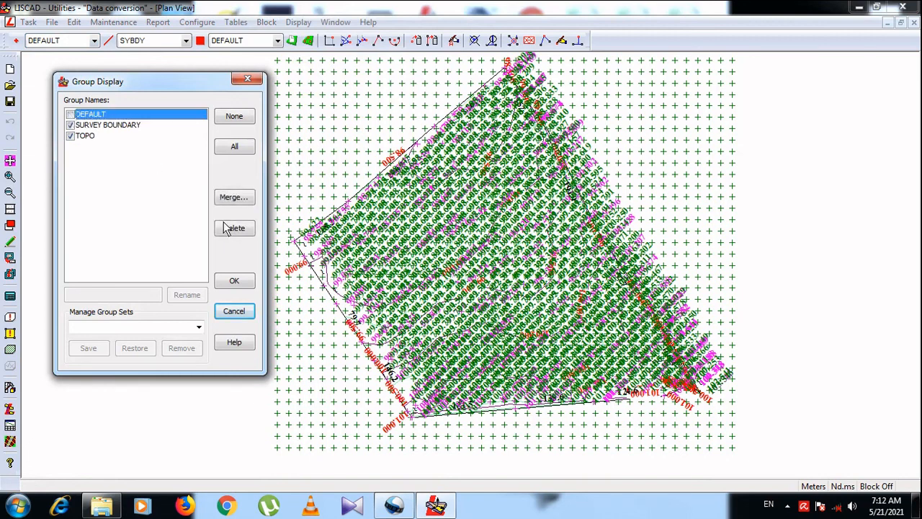
click(237, 281)
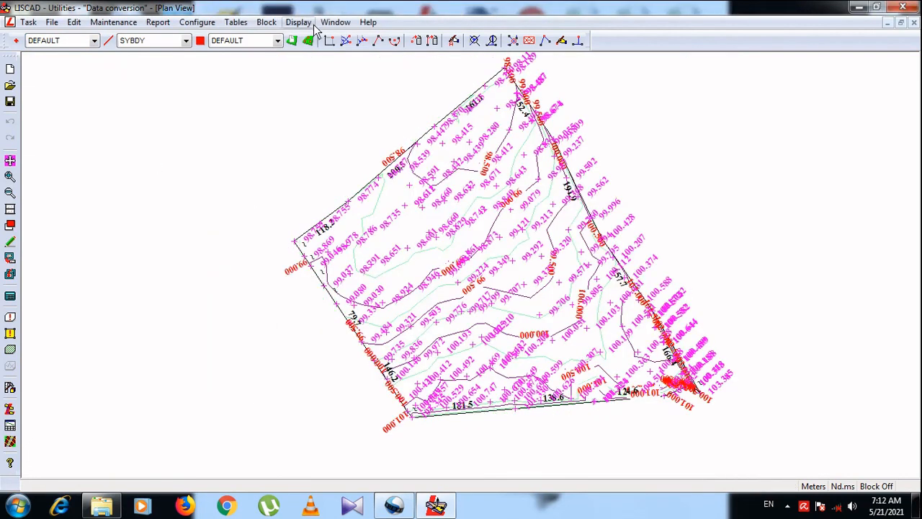
Step: Set the group display to show DEFAULT and SURVEY BOUNDARY and hide TOPO
click(335, 22)
mouse_move(298, 22)
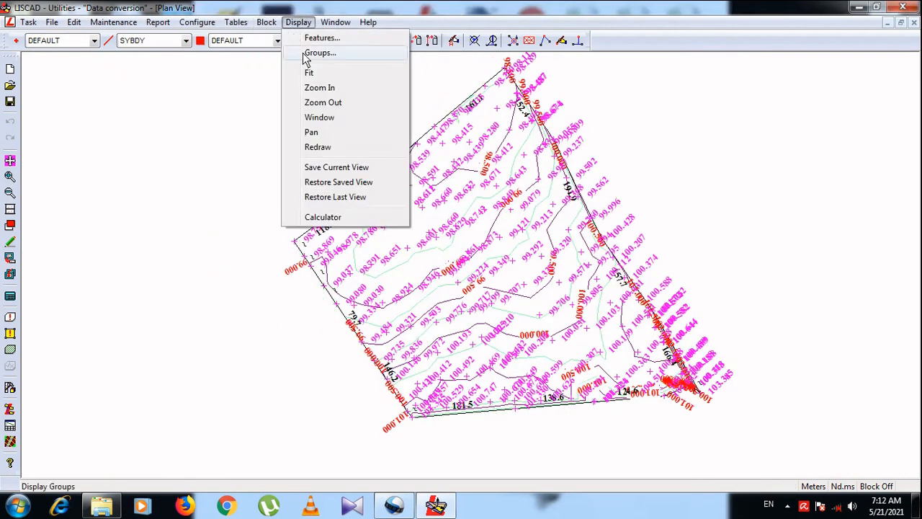
click(319, 53)
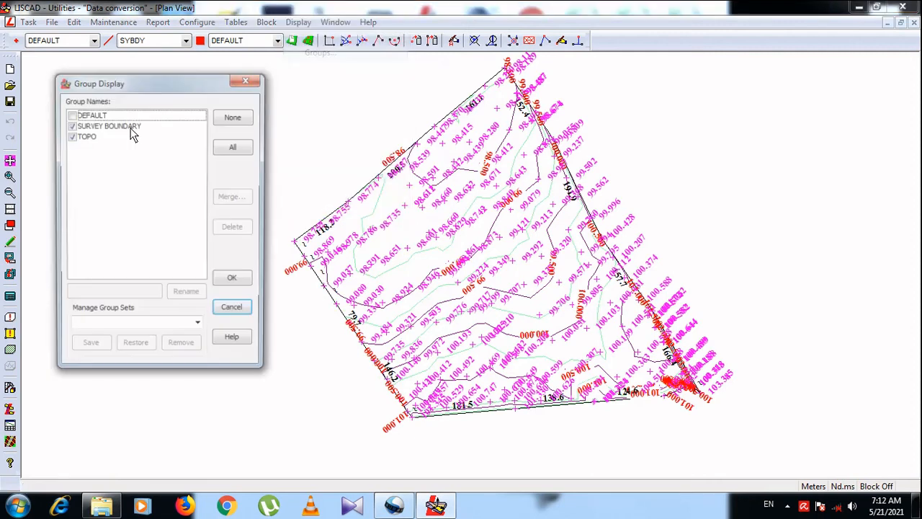
click(70, 114)
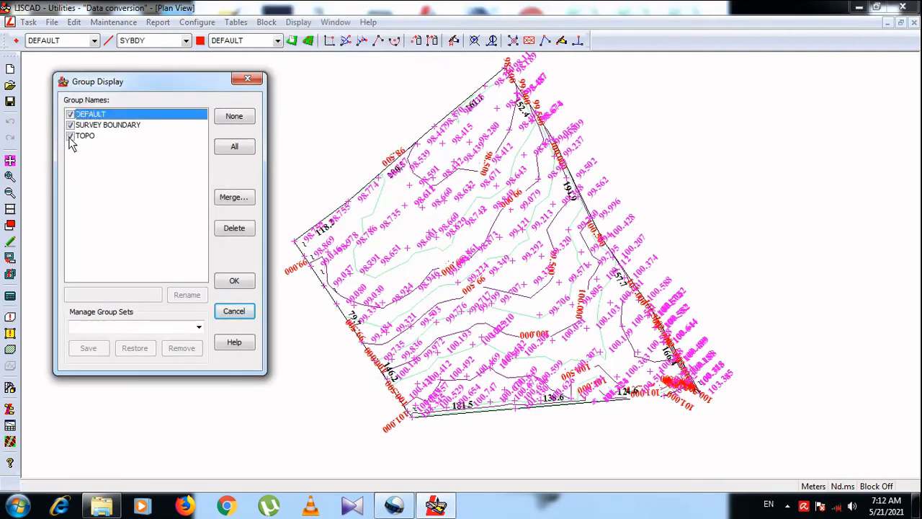
click(71, 137)
click(235, 280)
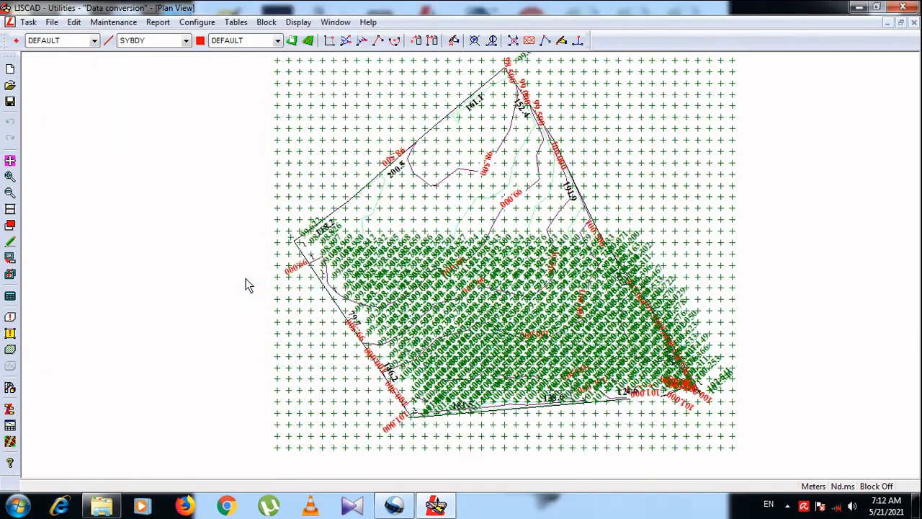
Step: Examine the interpolated grid elevations close up against the contours, from the western boundary corner towards the middle of the site
click(10, 179)
click(337, 256)
middle_drag(464, 272, 258, 210)
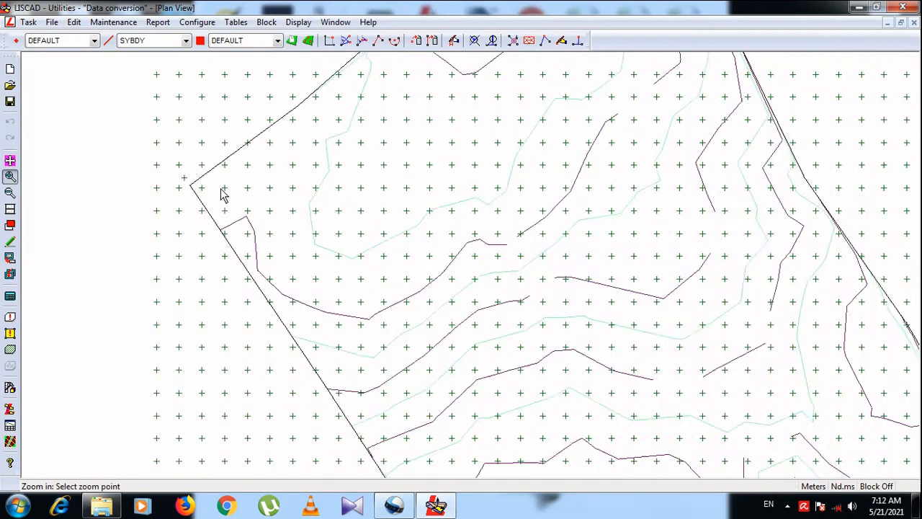
click(10, 177)
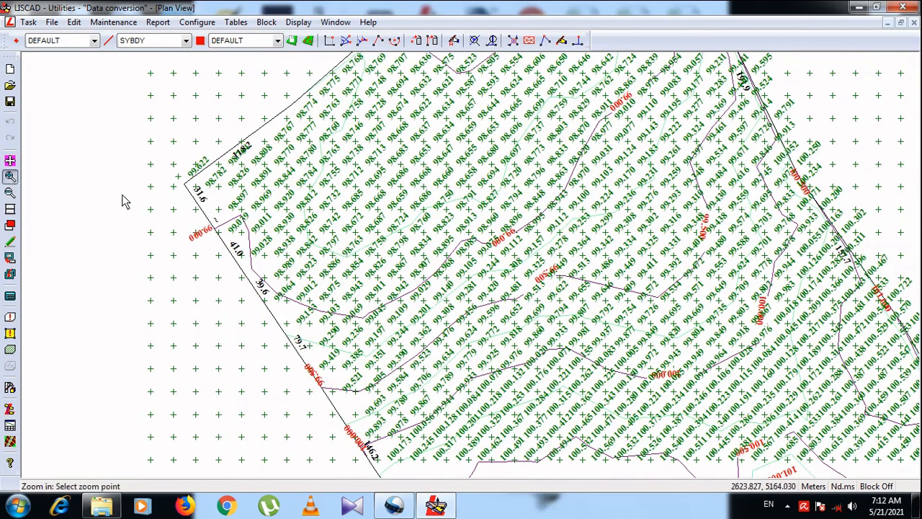
click(232, 189)
click(523, 290)
middle_drag(555, 288, 381, 236)
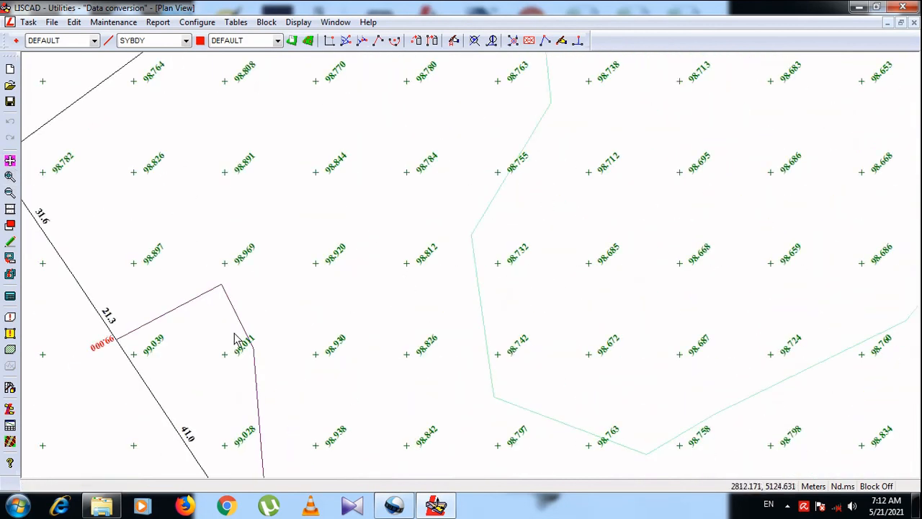
middle_drag(234, 339, 279, 272)
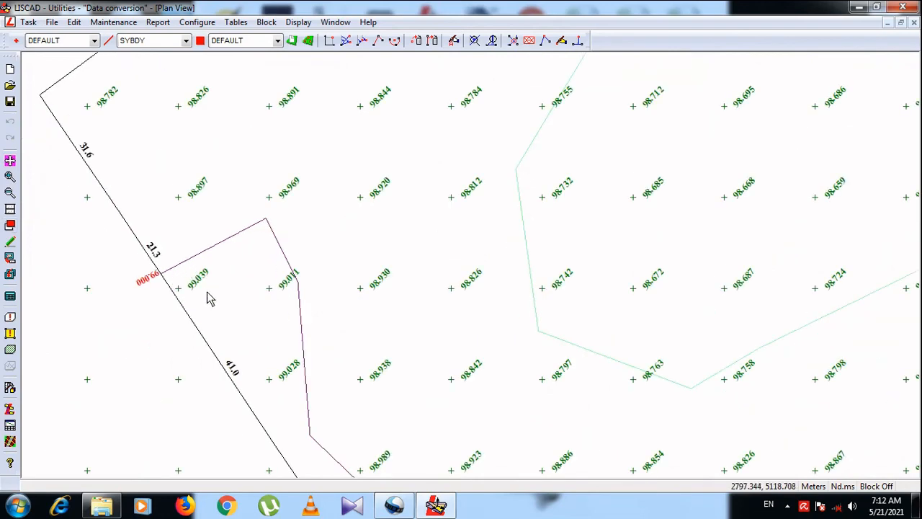
middle_drag(396, 284, 518, 183)
Step: Review the grid elevations across the whole site, from the northern apex down to the southeastern boundary corner
click(10, 192)
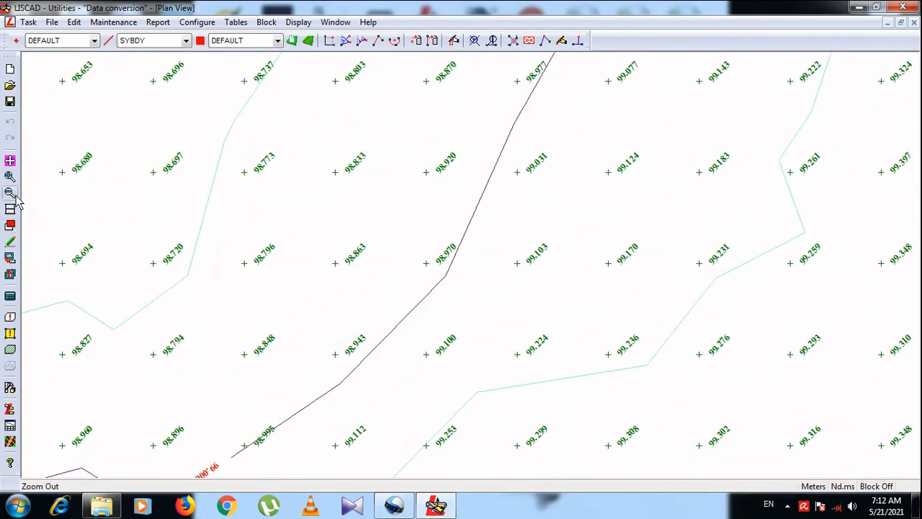
click(248, 217)
click(443, 216)
middle_drag(597, 204, 466, 274)
middle_drag(396, 171, 406, 280)
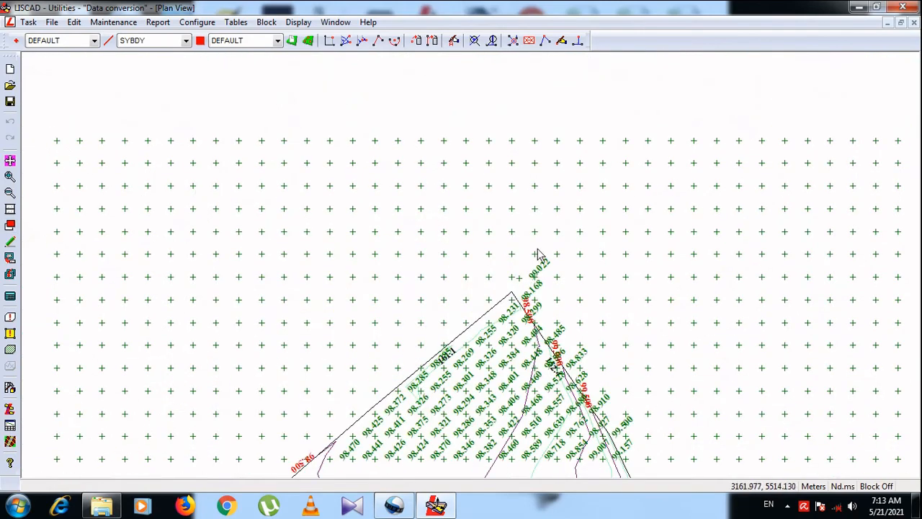
middle_drag(522, 353, 533, 206)
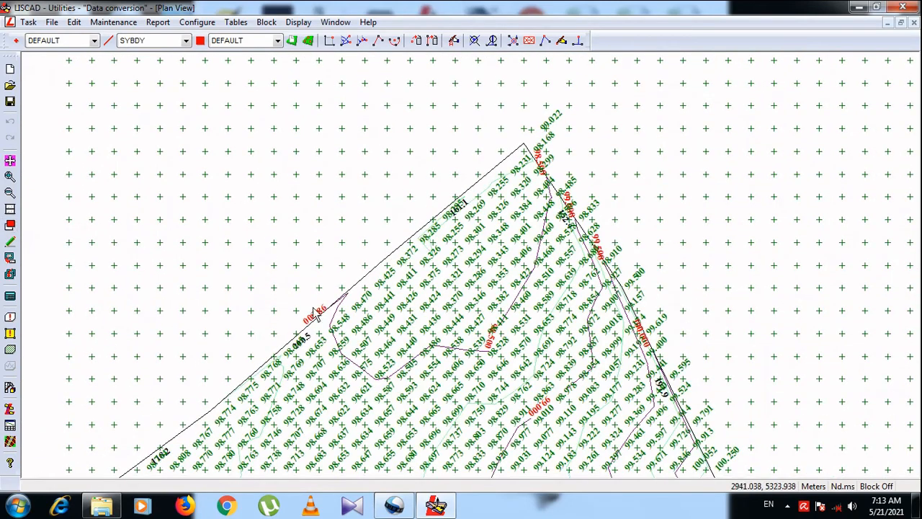
middle_drag(315, 313, 323, 188)
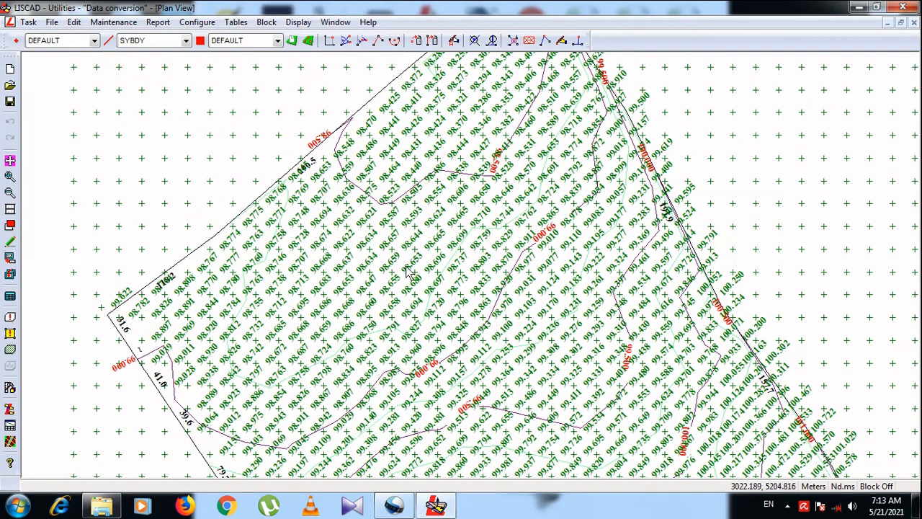
middle_drag(436, 399, 435, 206)
middle_drag(412, 273, 367, 179)
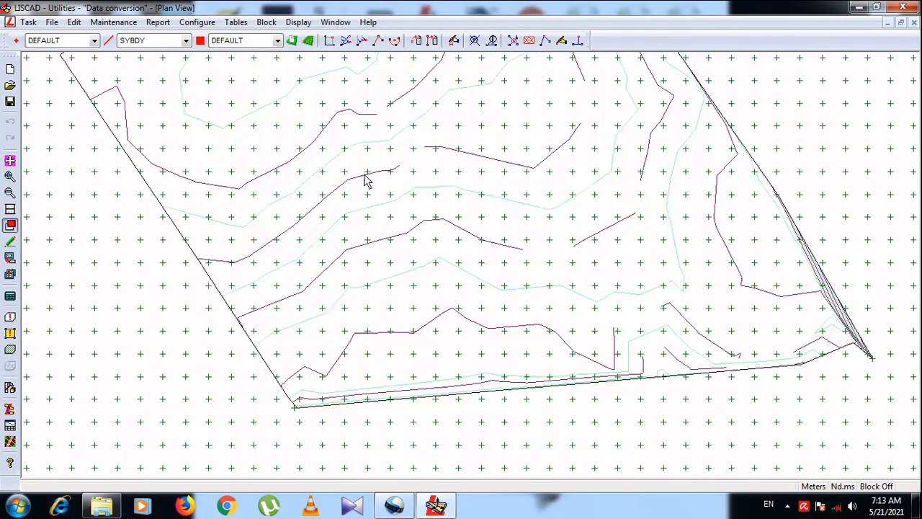
middle_drag(793, 327, 596, 361)
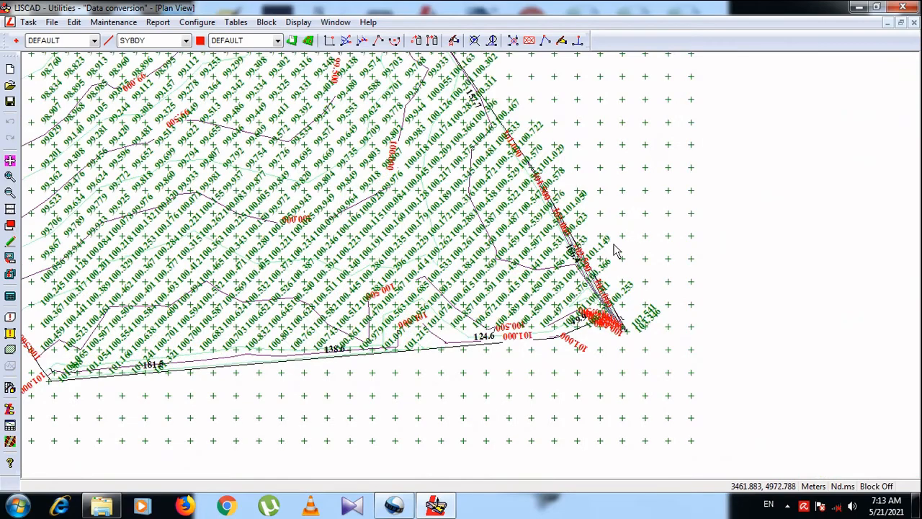
Step: Check the grid elevations once more from the northern apex down along the western side of the site
scroll(616, 250, up, 5)
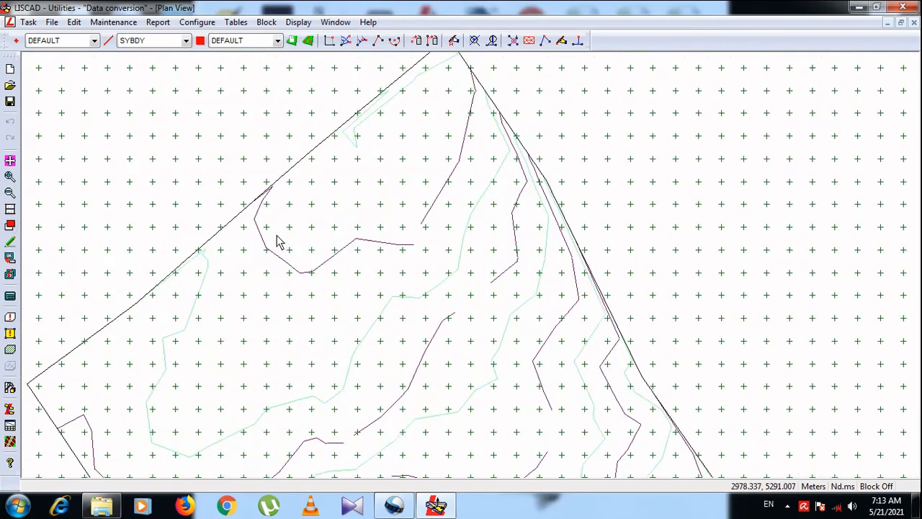
middle_drag(258, 169, 303, 313)
middle_drag(188, 133, 292, 302)
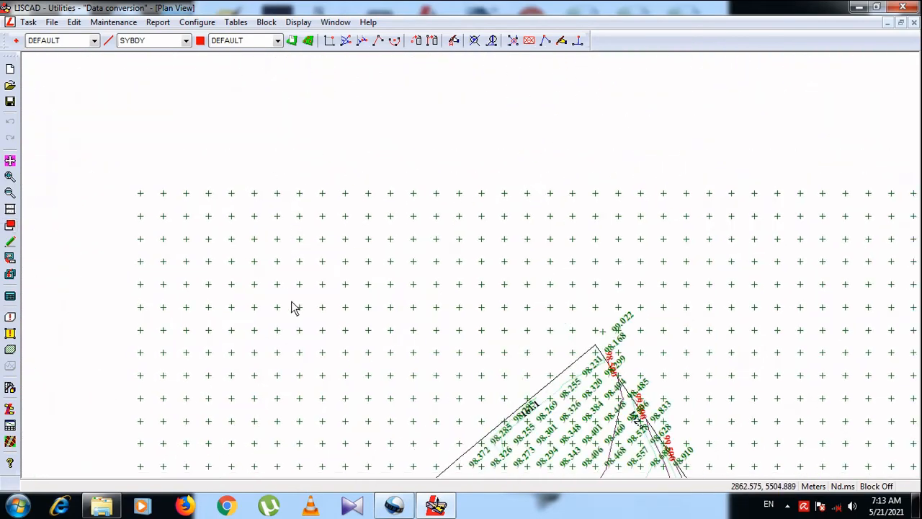
middle_drag(425, 307, 339, 166)
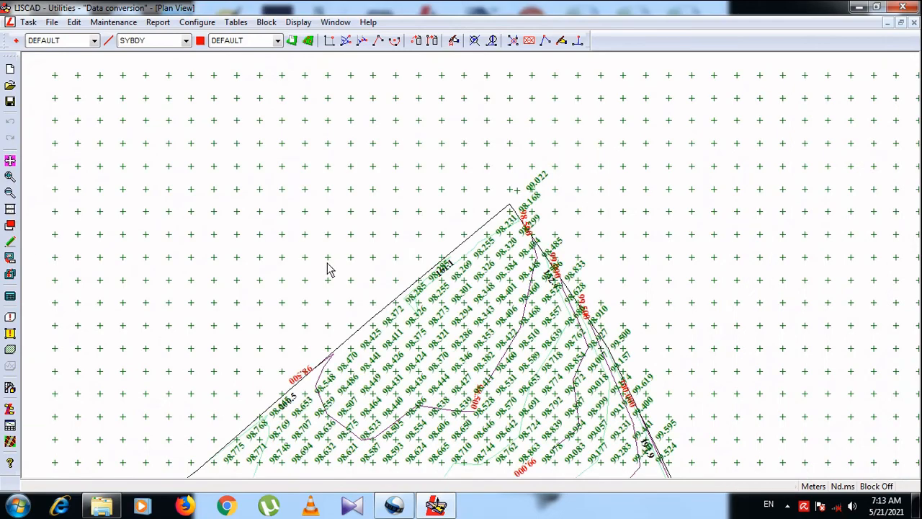
middle_drag(324, 288, 334, 148)
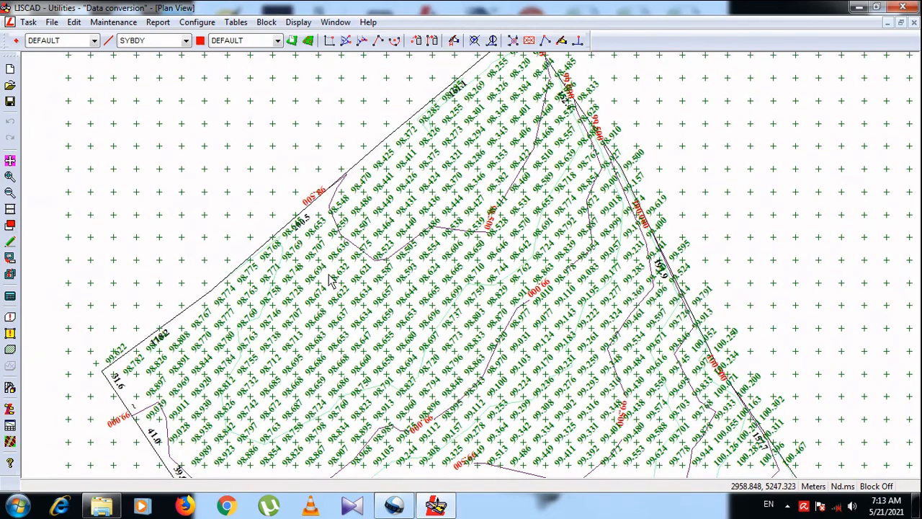
middle_drag(332, 281, 315, 148)
middle_drag(305, 258, 303, 216)
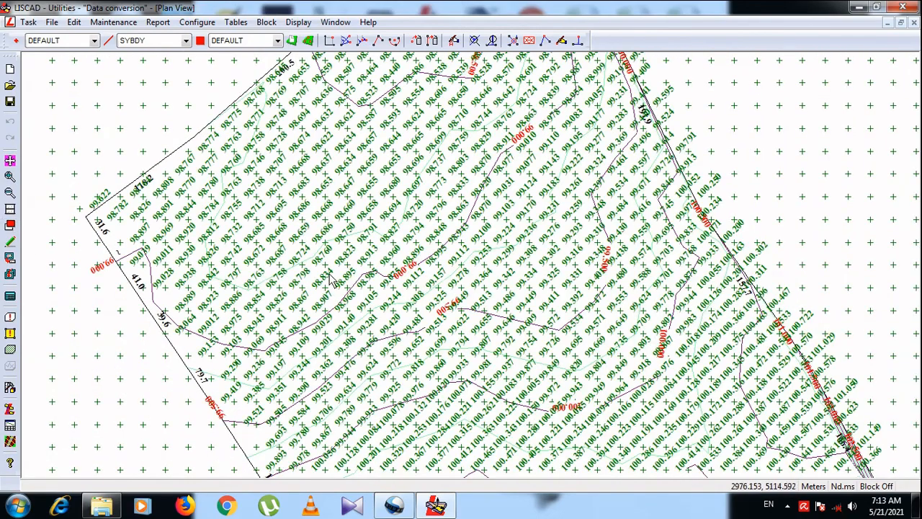